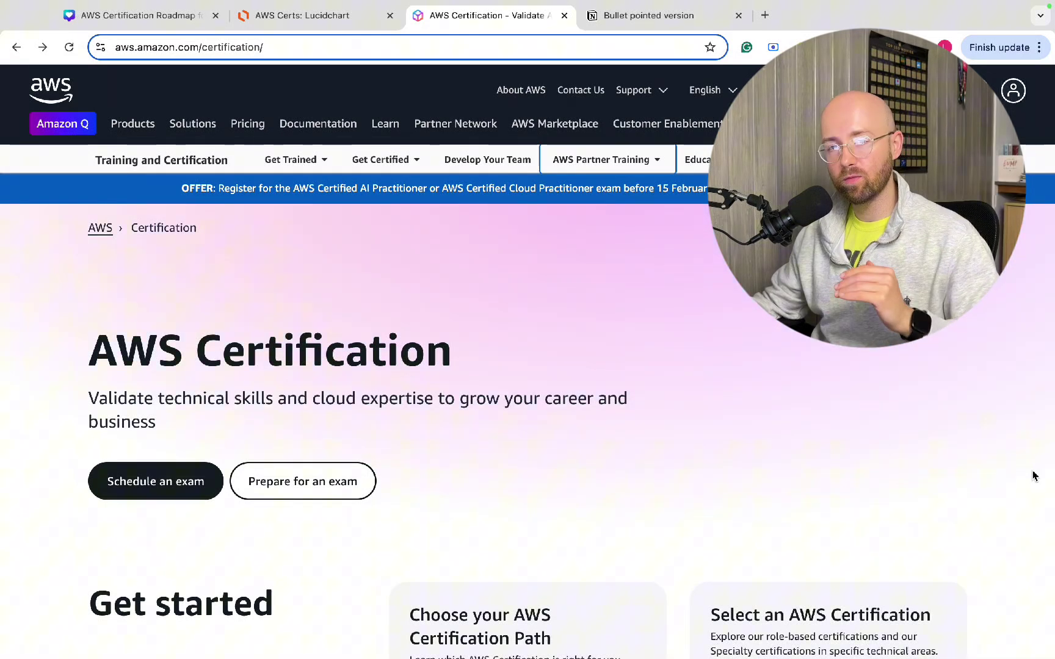
Switch to the 'AWS Certification Roadmap for Beginners (2024)' Canva design tab
left_click(183, 16)
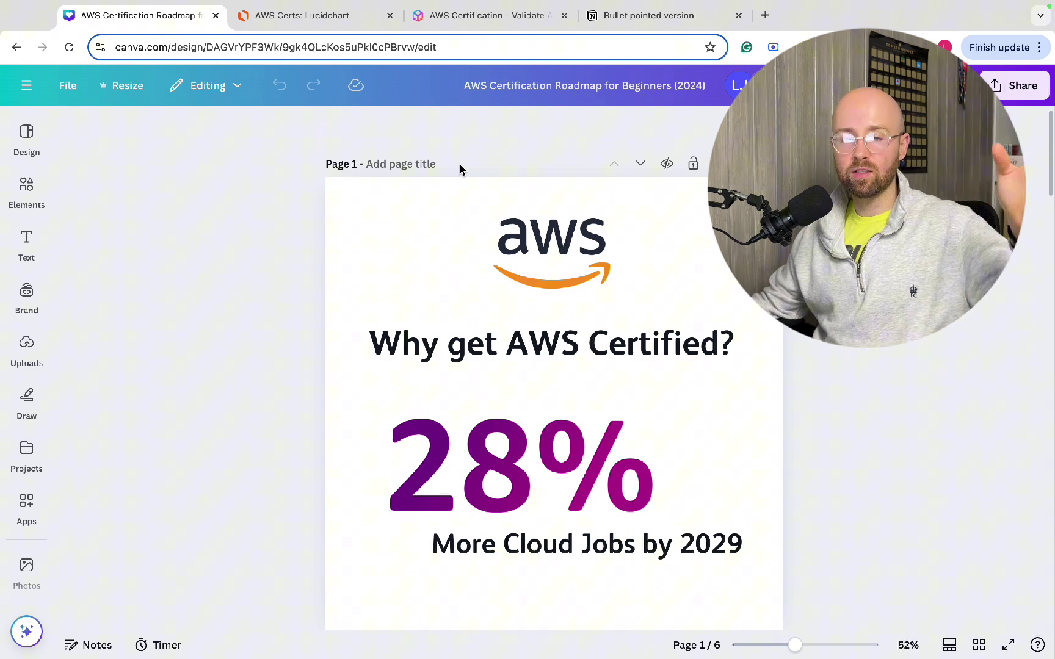
Switch to the 'AWS Certs' Lucidchart pyramid diagram tab
left_click(354, 22)
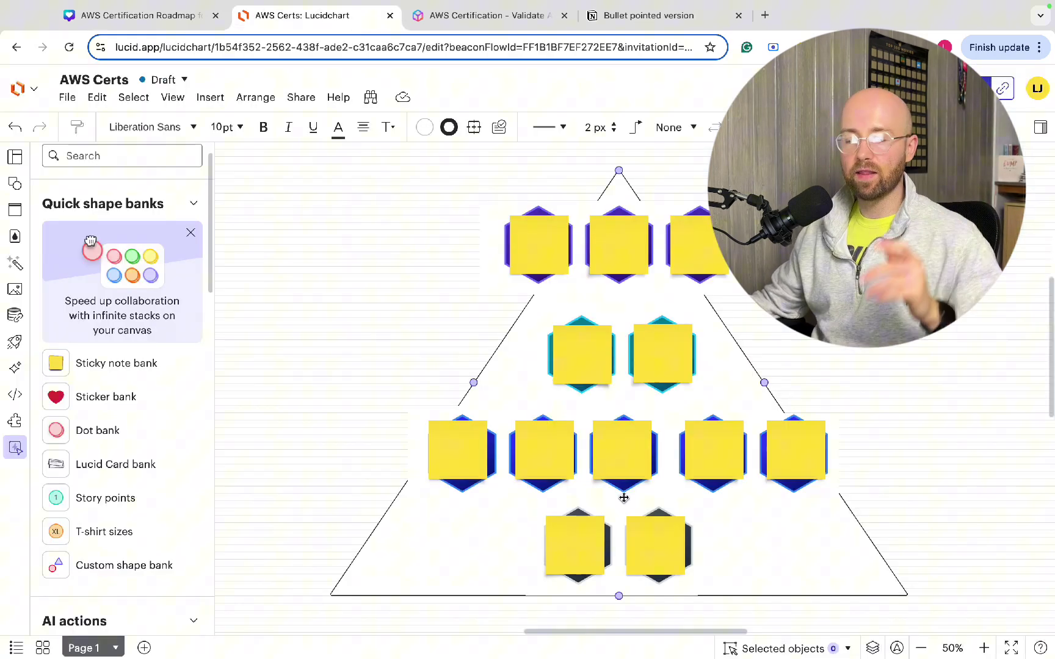
Delete the sticky note over the bottom-left hexagon to uncover the Cloud Practitioner badge
left_click(603, 535)
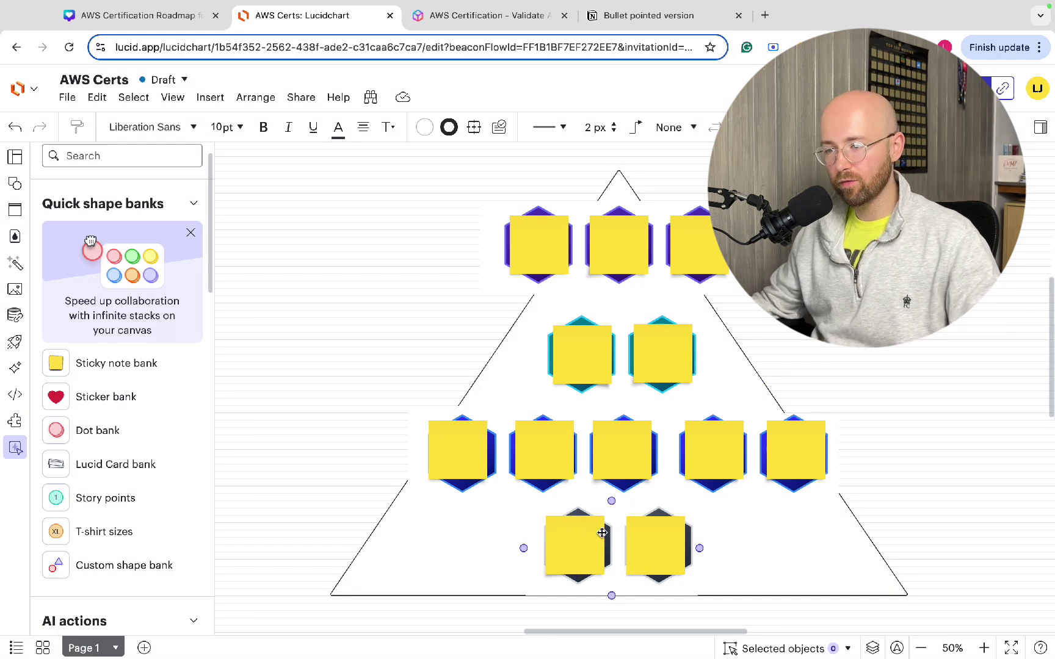
left_click(653, 520)
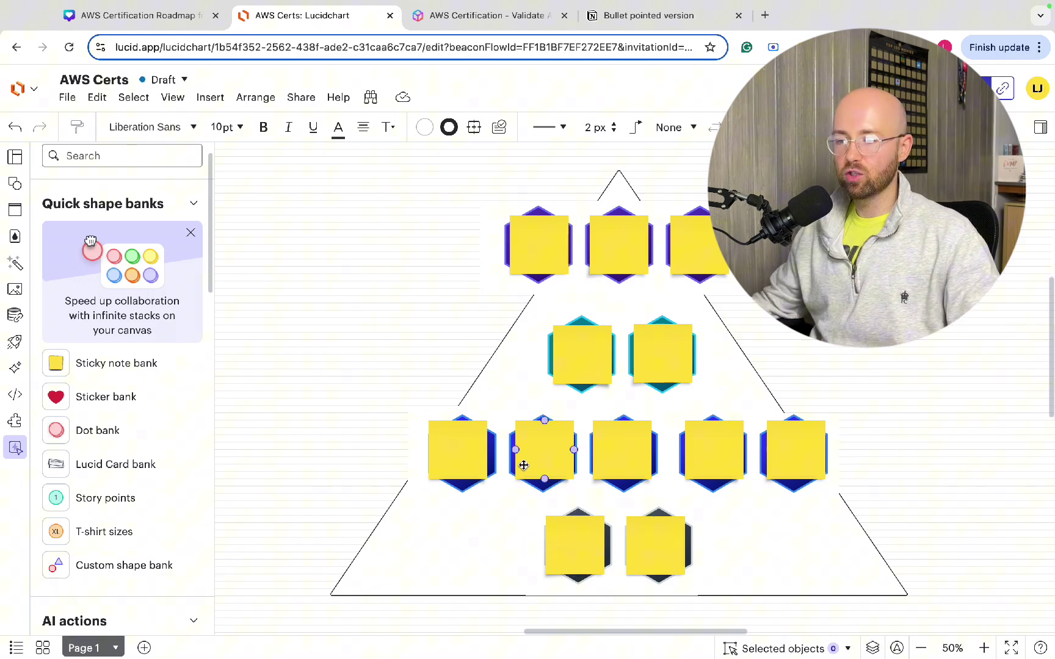
left_click(598, 372)
left_click(663, 248)
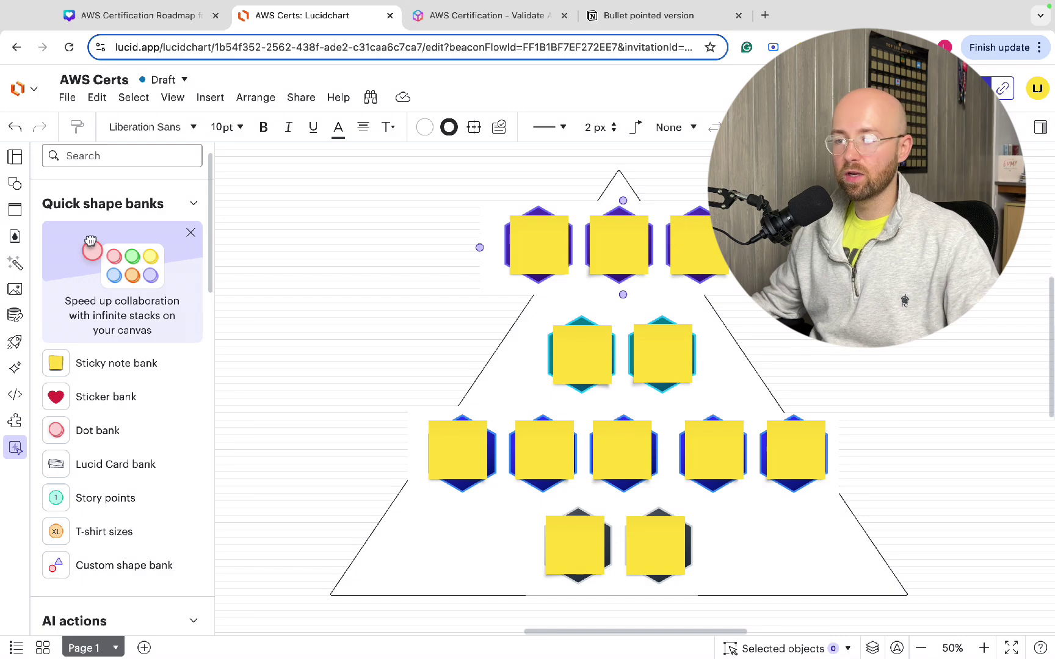
left_click(419, 215)
left_click(562, 562)
key("Delete")
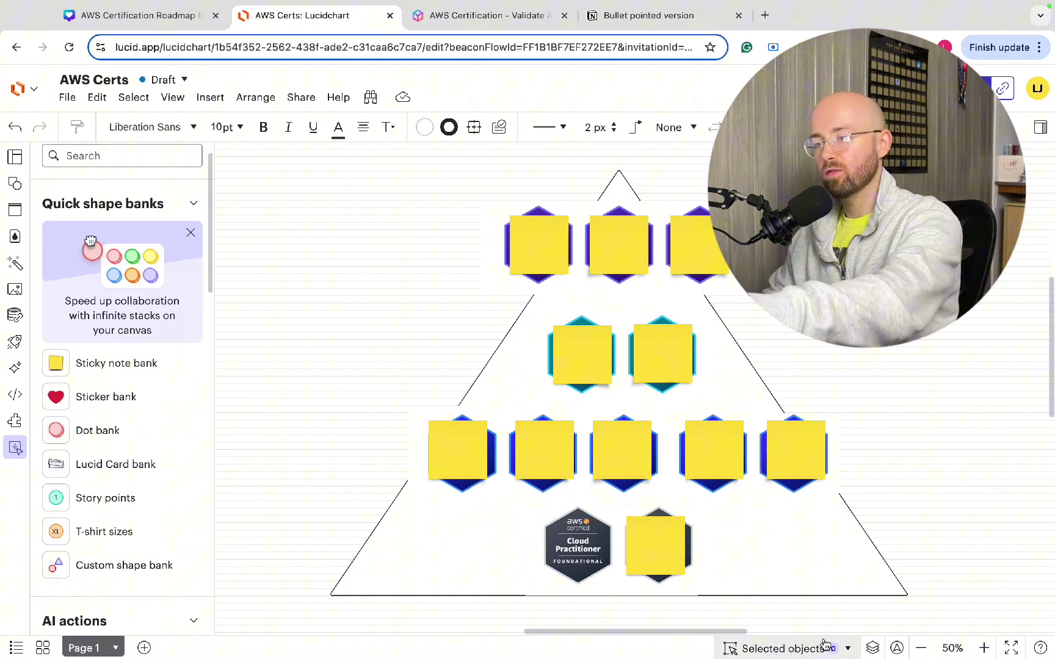
left_click(578, 557)
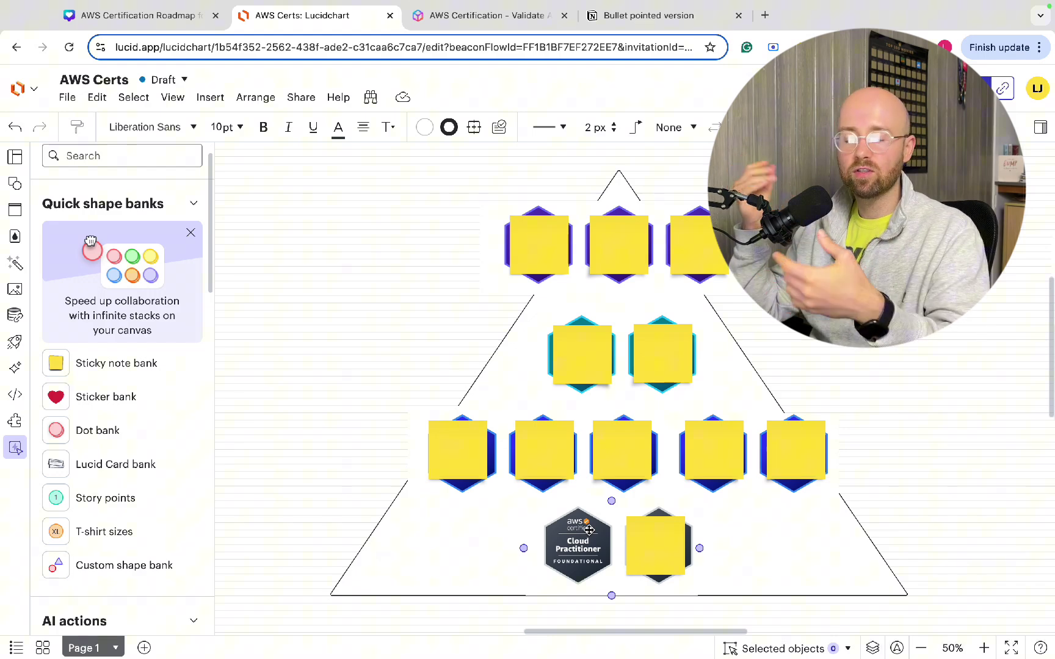
Delete the remaining bottom-row sticky note to reveal the AI Practitioner badge
left_click(643, 551)
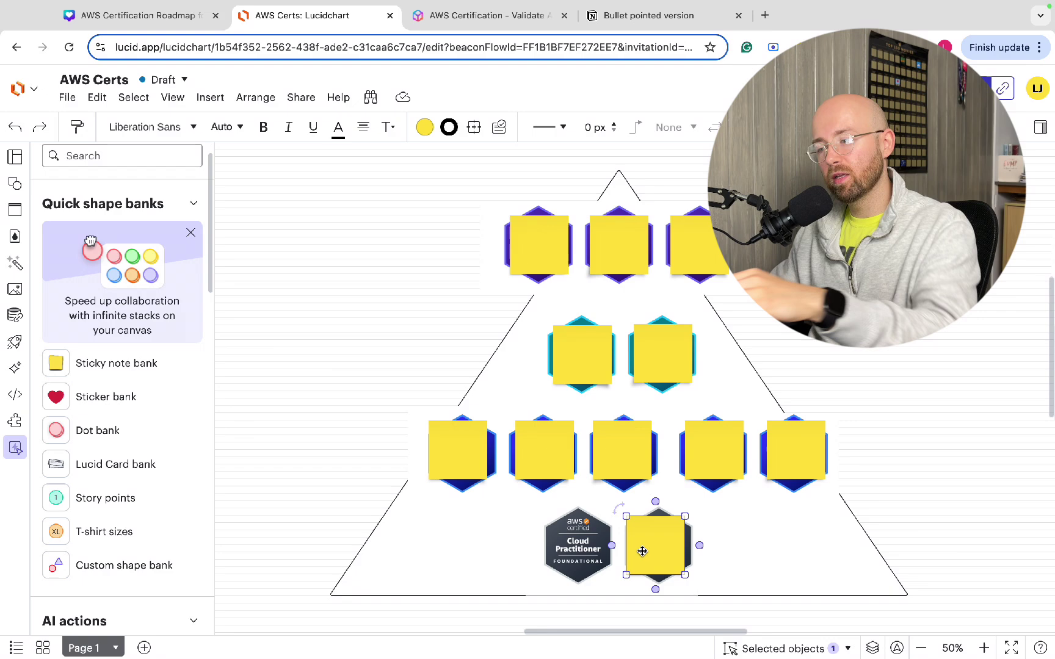
key("Delete")
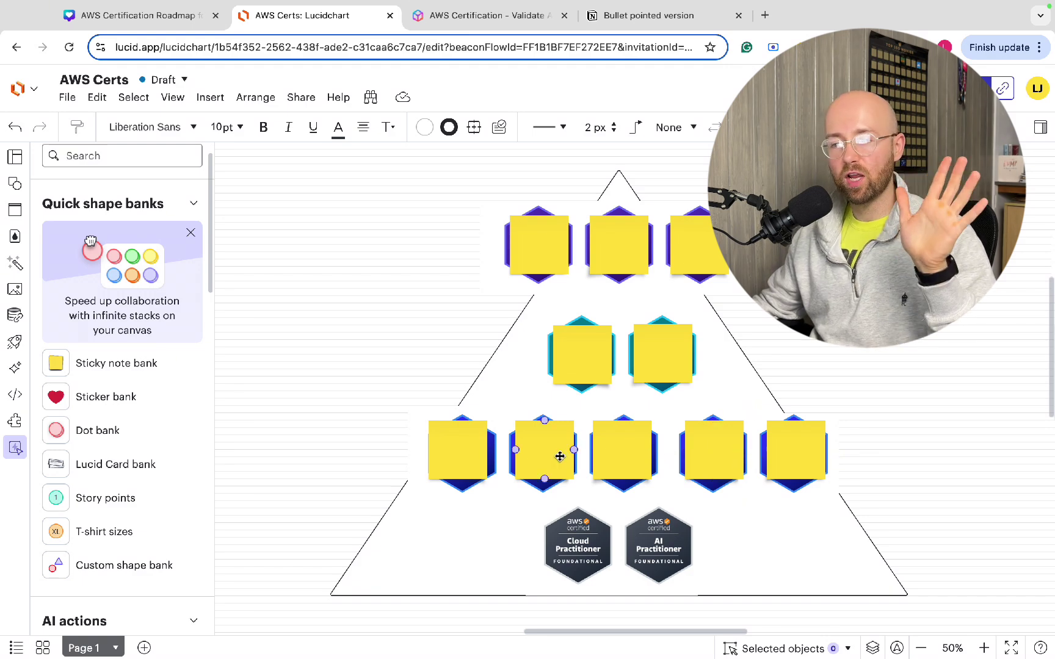
Delete the first associate-row sticky note, exposing the SysOps Administrator badge
left_click(480, 460)
key("Delete")
left_click(464, 502)
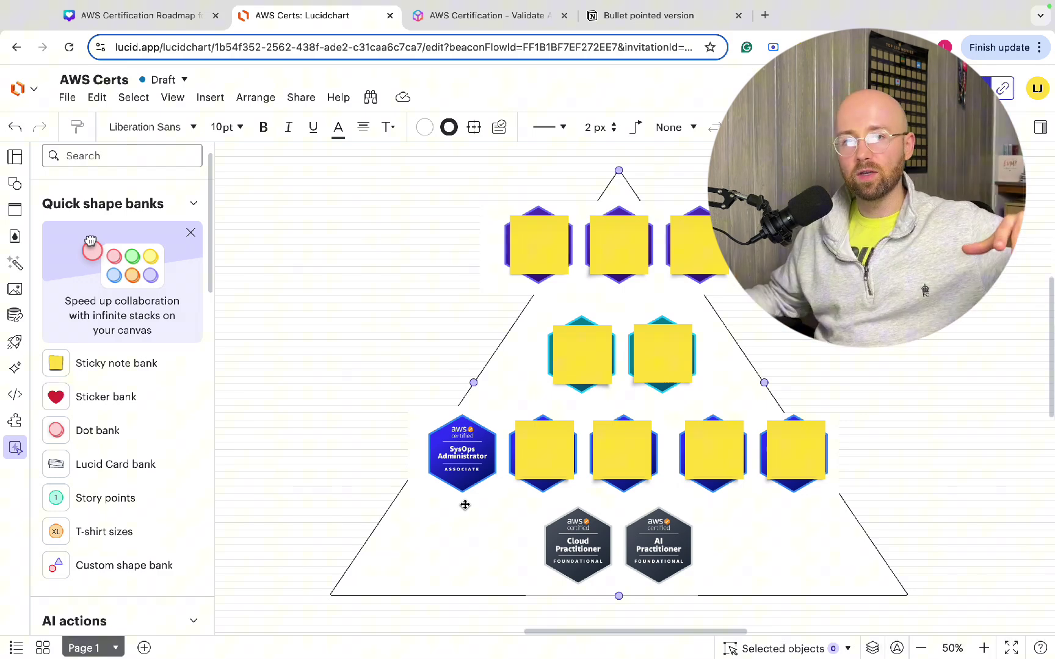
left_click(478, 472)
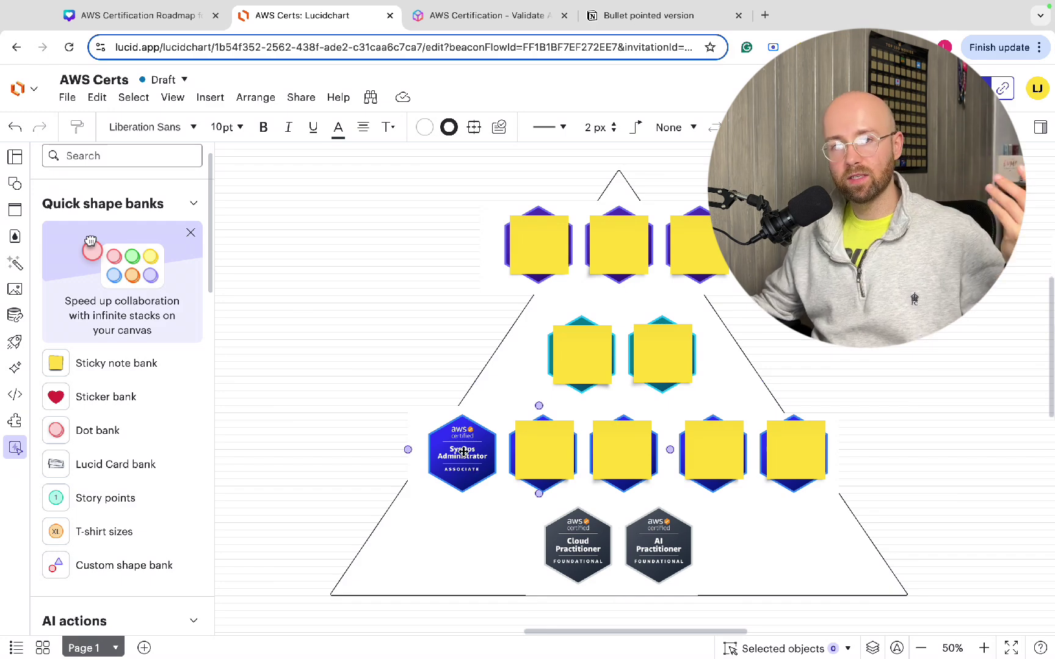
Reposition the server-room photo beside the pyramid
scroll(455, 449, "left", 1)
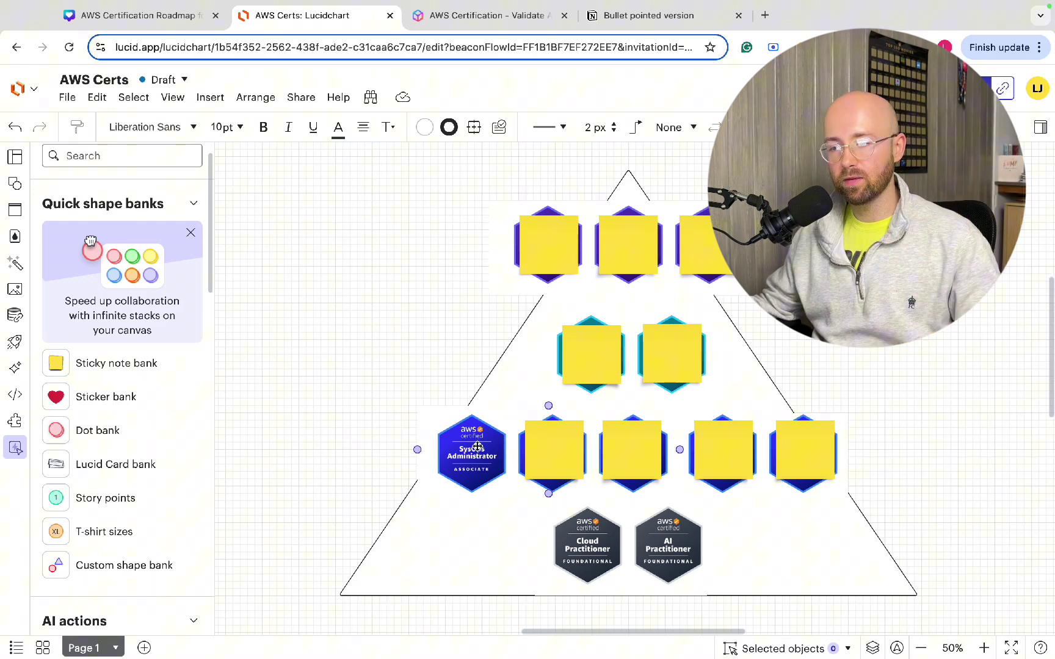
scroll(451, 440, "left", 6)
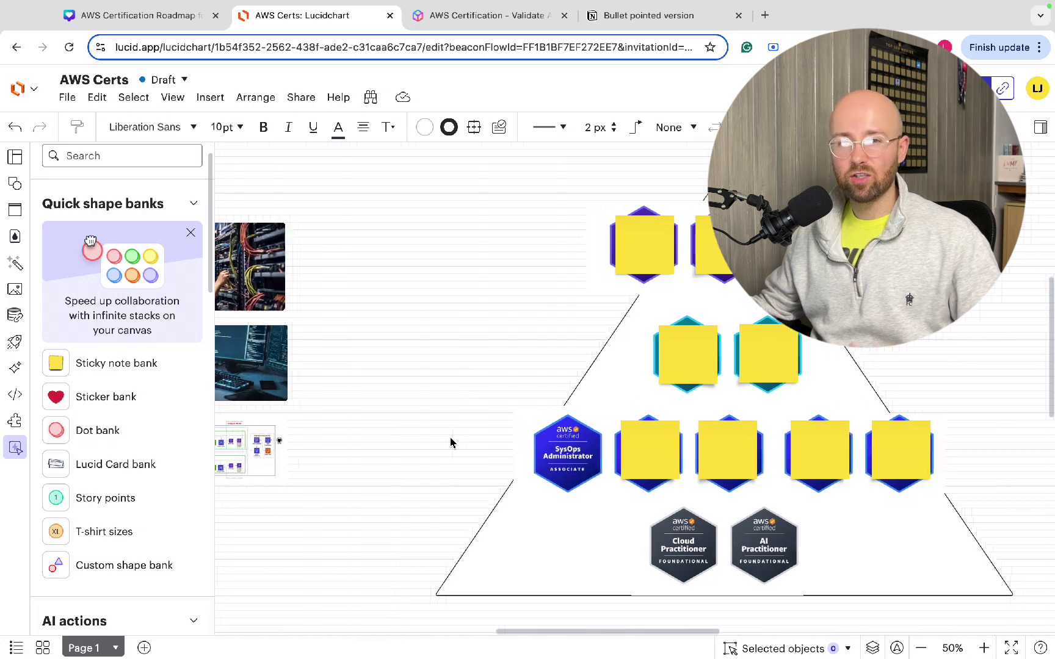
left_click_drag(301, 249, 627, 442)
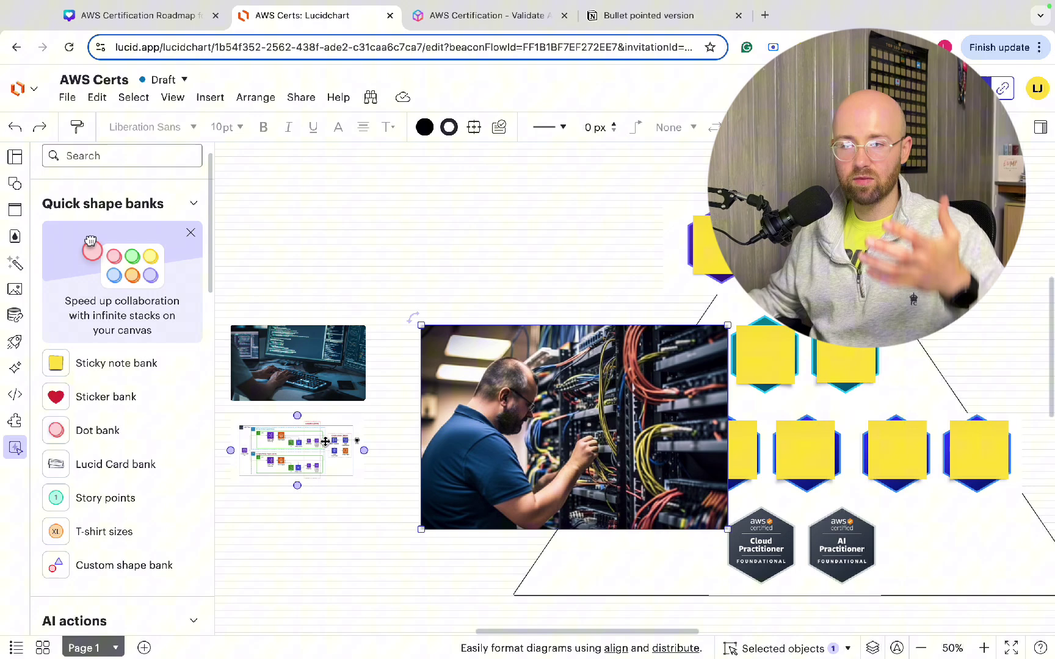
scroll(579, 379, "left", 5)
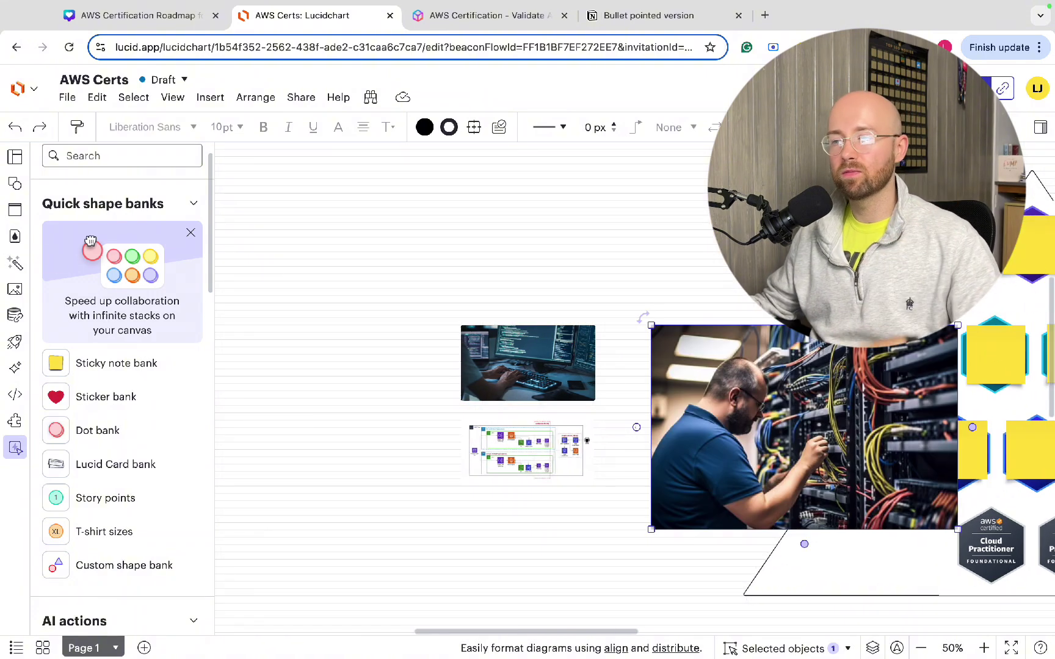
left_click_drag(746, 366, 637, 344)
scroll(611, 397, "right", 8)
Delete the sticky note over the second associate hexagon to reveal the Developer badge
left_click(581, 447)
key("Delete")
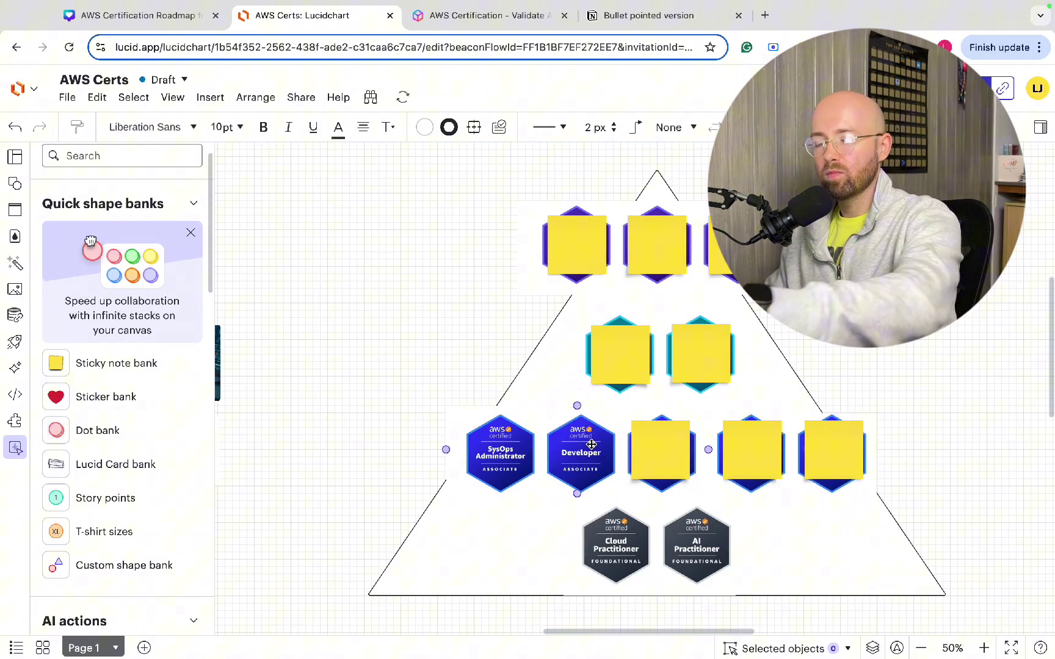
left_click(541, 405)
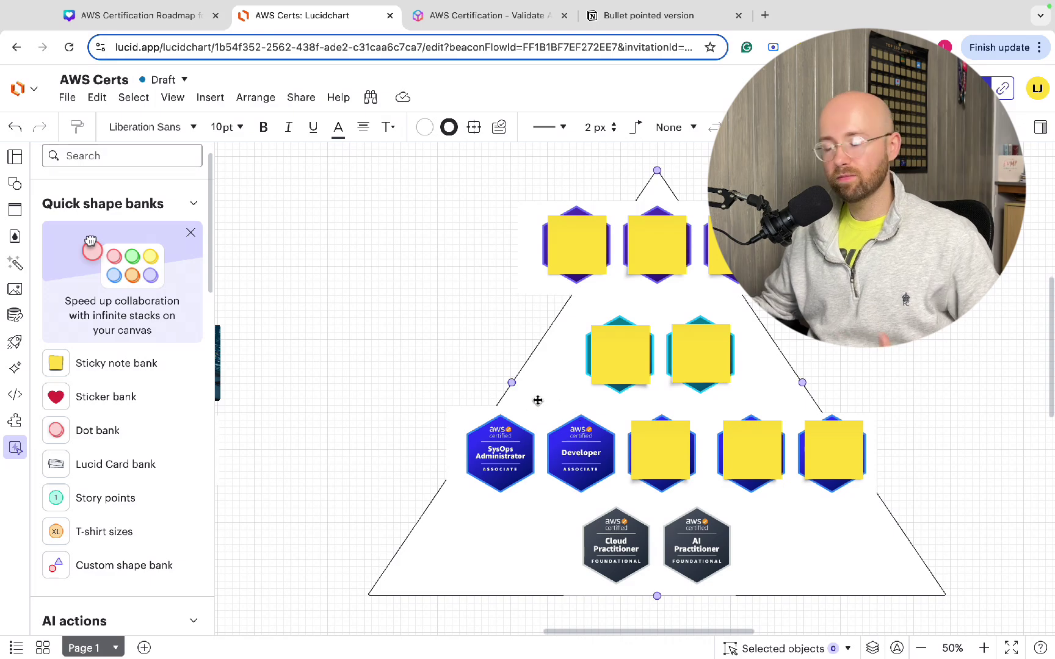
Move the keyboard photo right, undoing an accidental resize so it stays large
scroll(531, 403, "left", 6)
left_click_drag(437, 380, 553, 368)
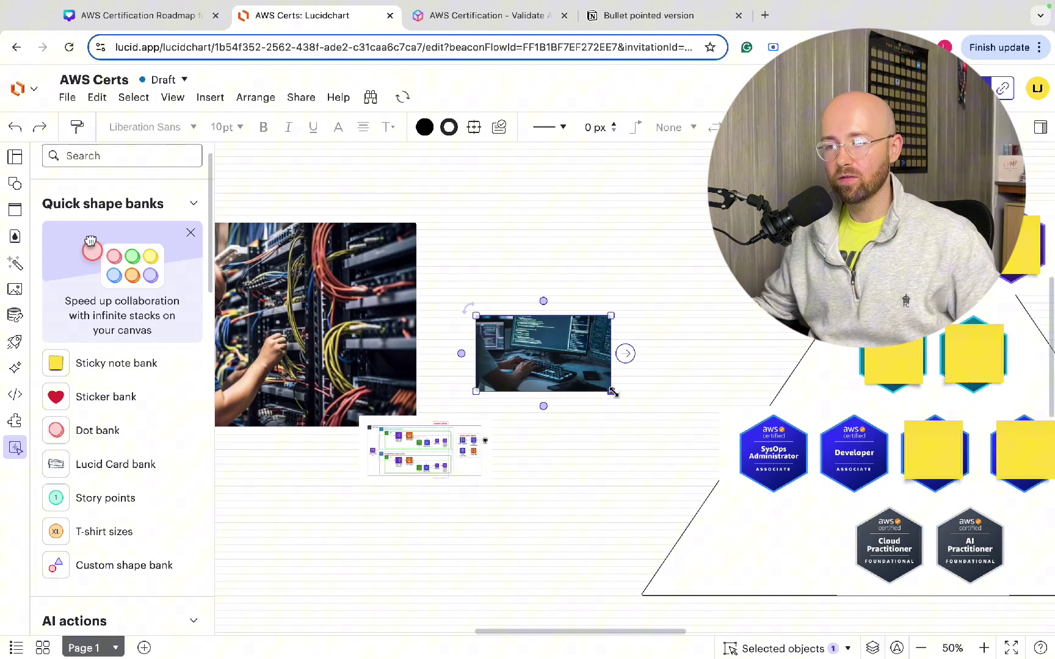
left_click_drag(613, 396, 797, 493)
key("ctrl+z")
key("ctrl+z")
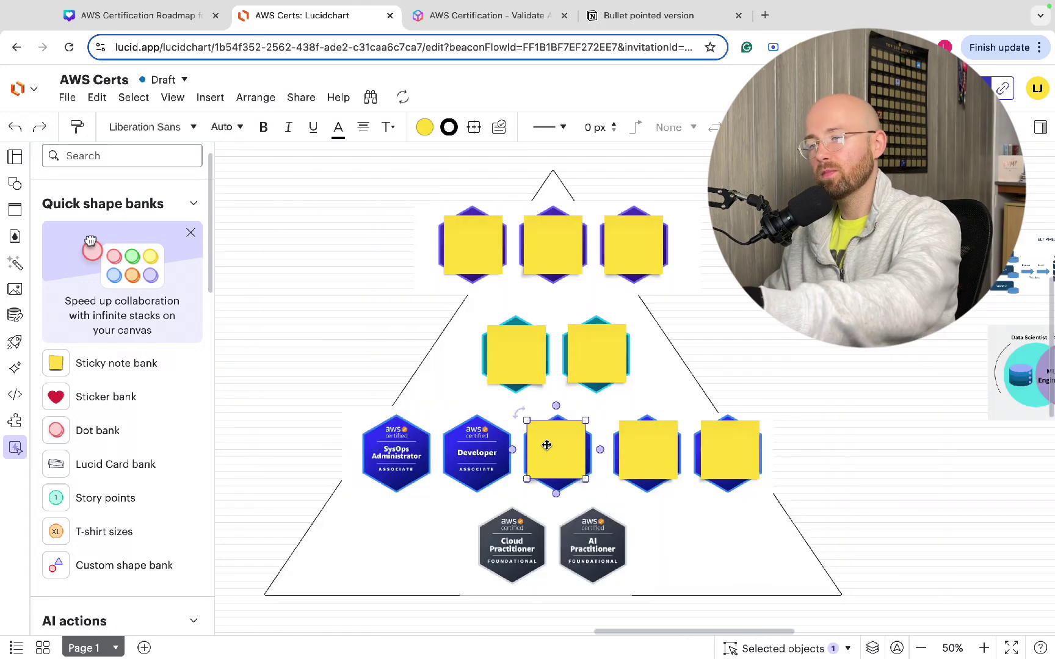
Uncover the Solutions Architect badge, then enlarge the AWS architecture diagram and move it far left
left_click_drag(546, 442, 634, 424)
left_click(526, 427)
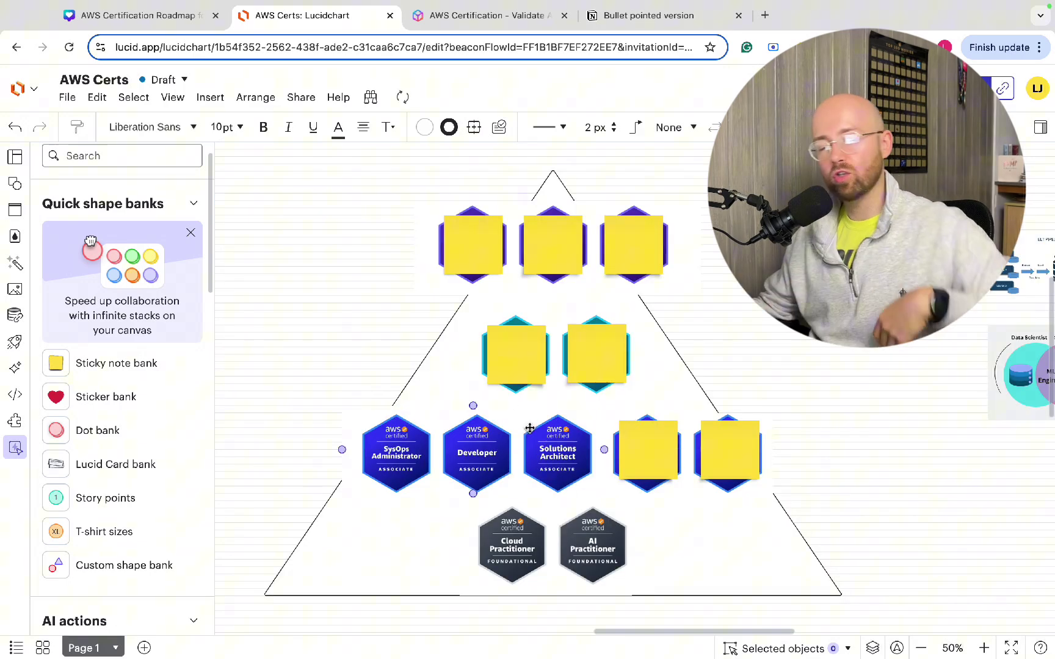
scroll(515, 414, "left", 1)
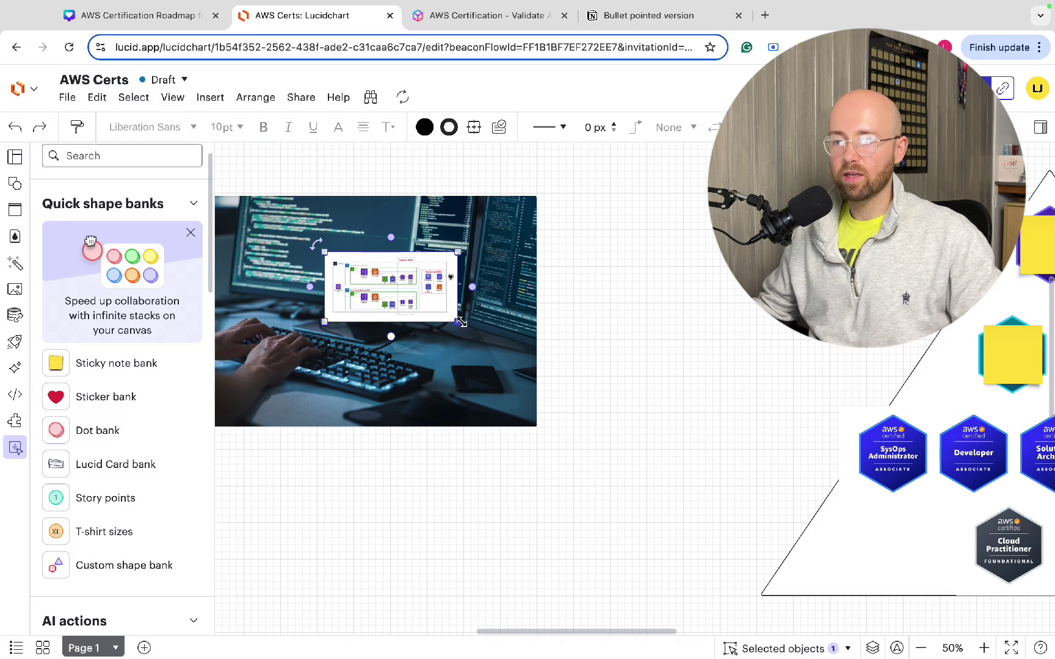
left_click_drag(455, 322, 685, 405)
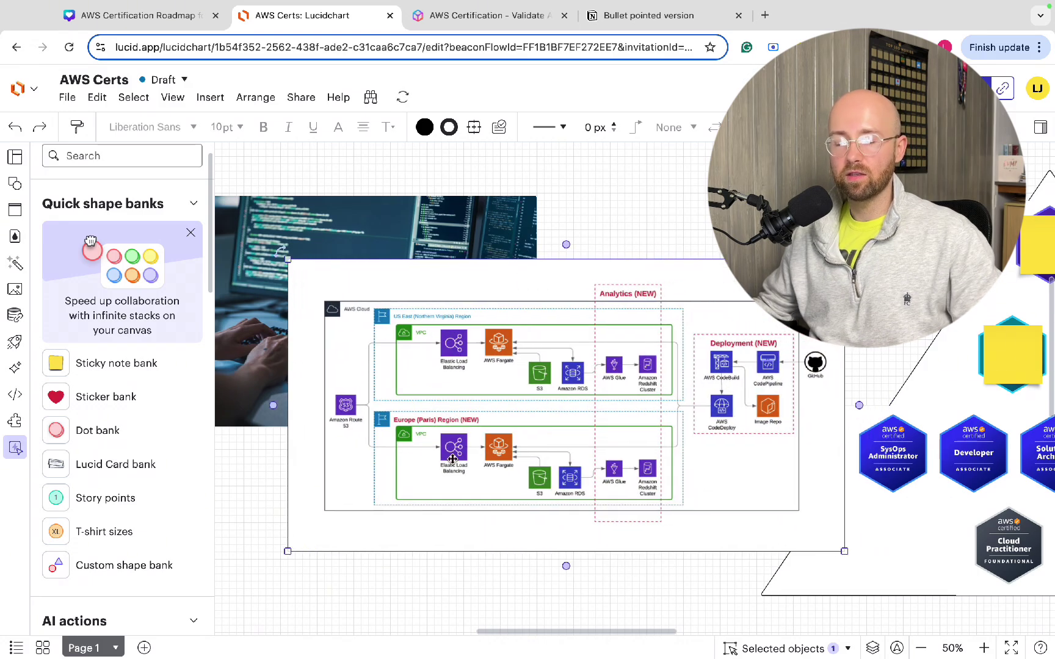
scroll(530, 388, "right", 3)
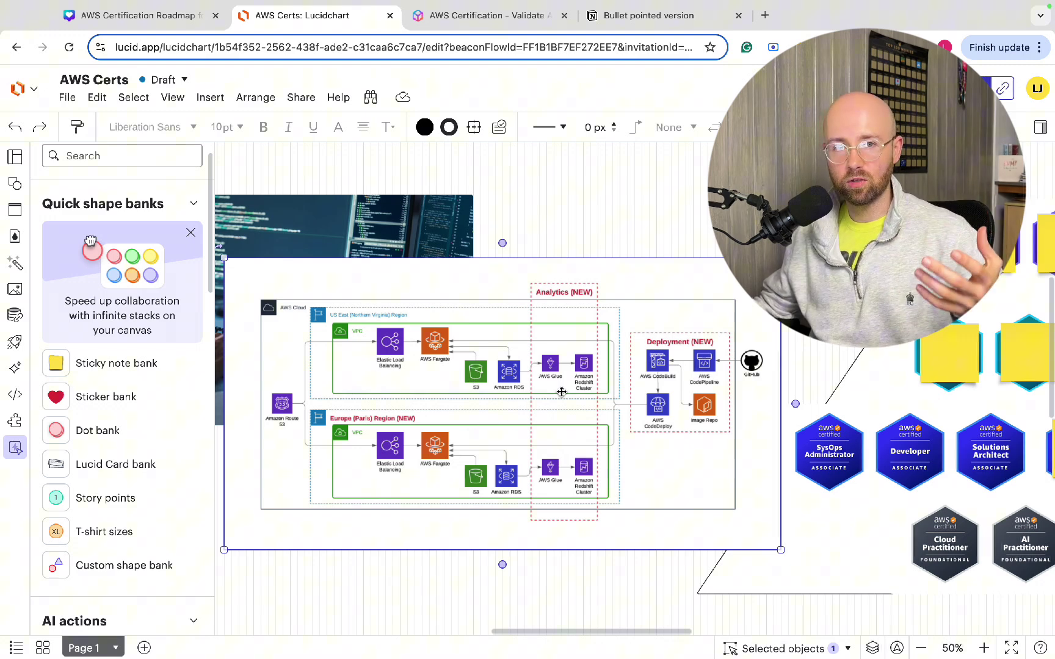
left_click_drag(562, 392, 122, 354)
Delete the sticky note over the fourth associate hexagon to reveal the Data Engineer badge
scroll(644, 405, "right", 5)
left_click(625, 400)
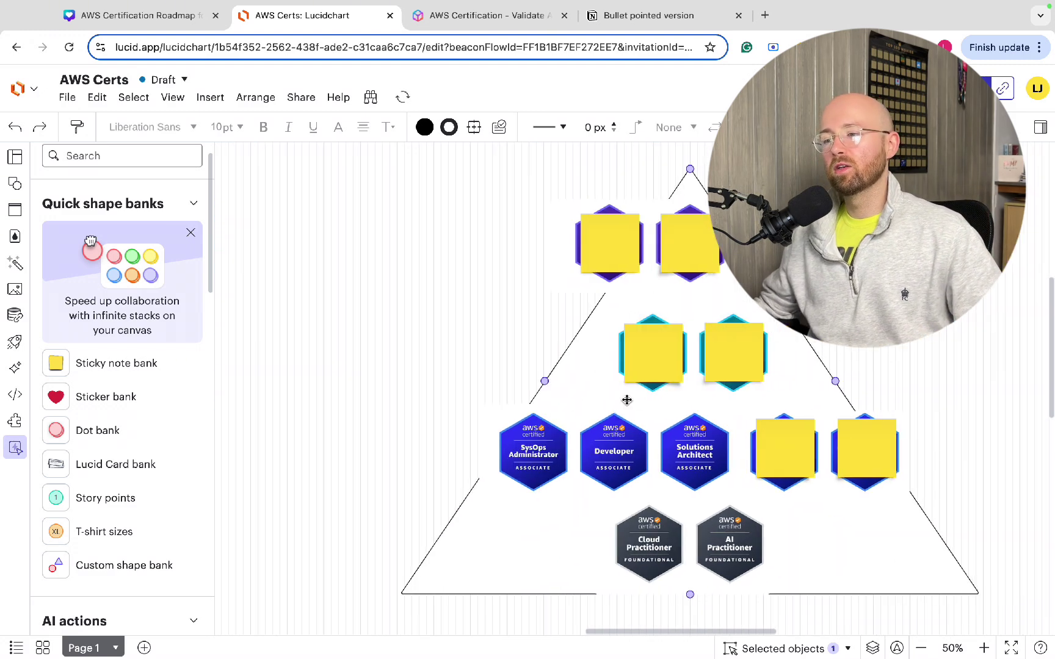
scroll(625, 400, "right", 1)
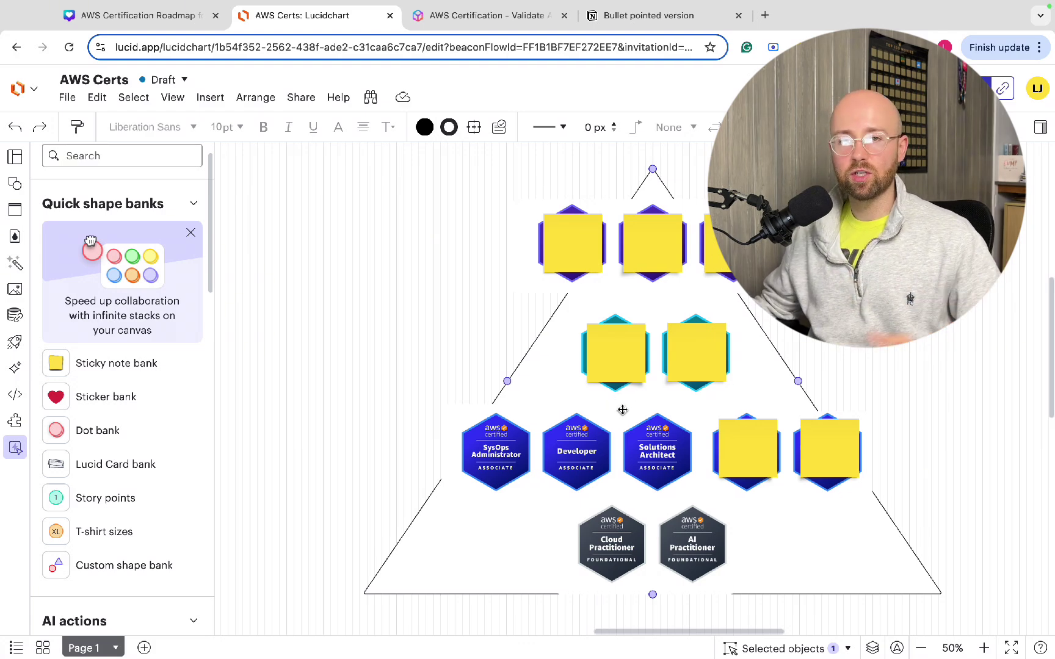
left_click(621, 411)
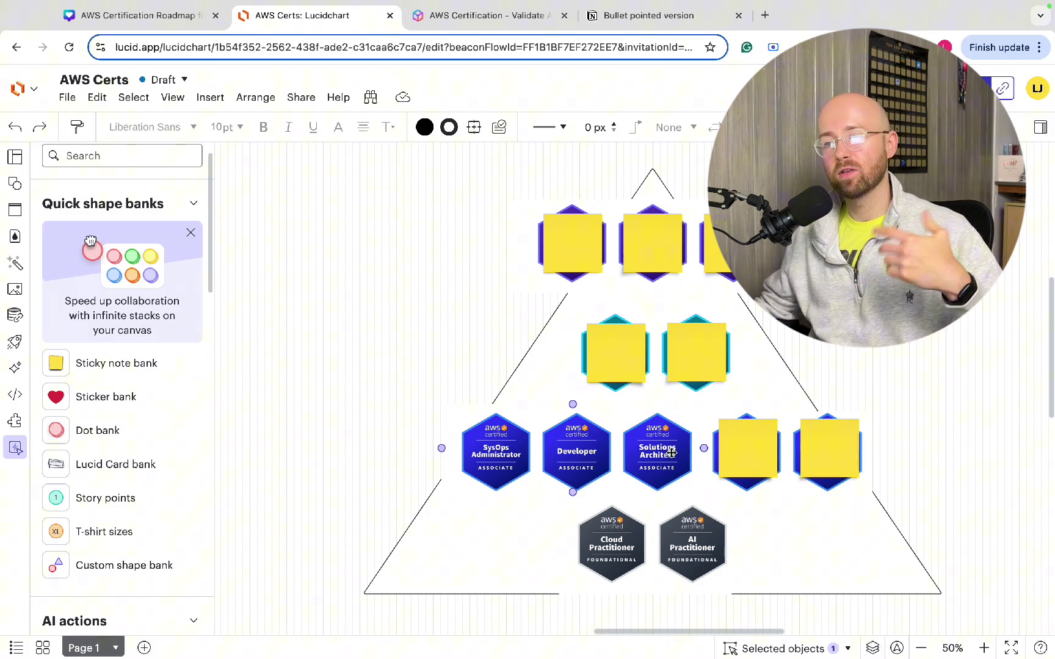
left_click(615, 351)
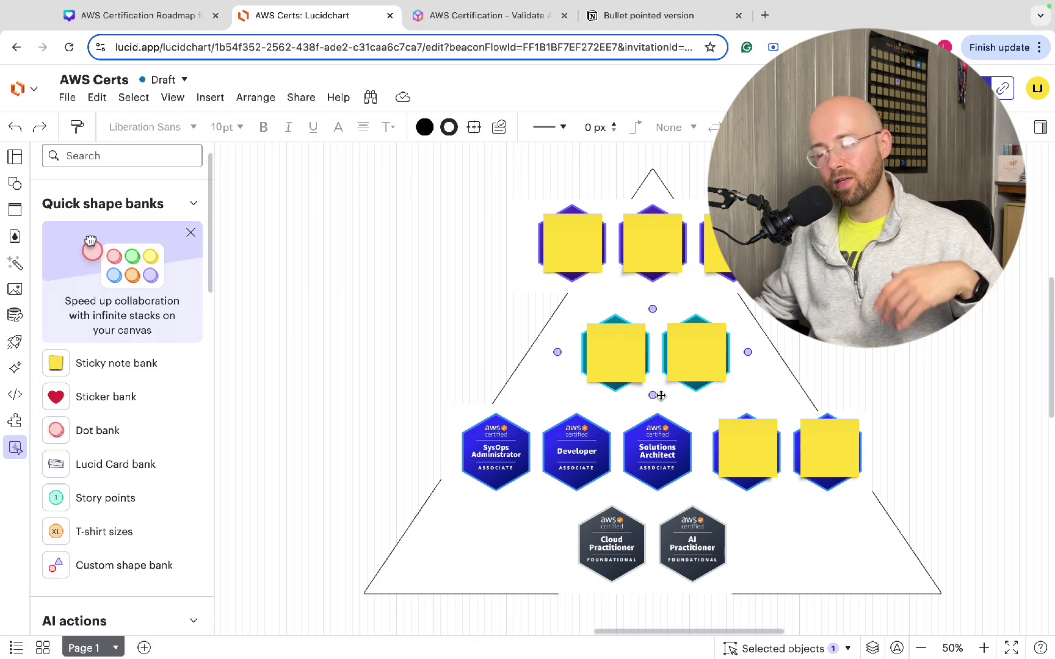
left_click(658, 457)
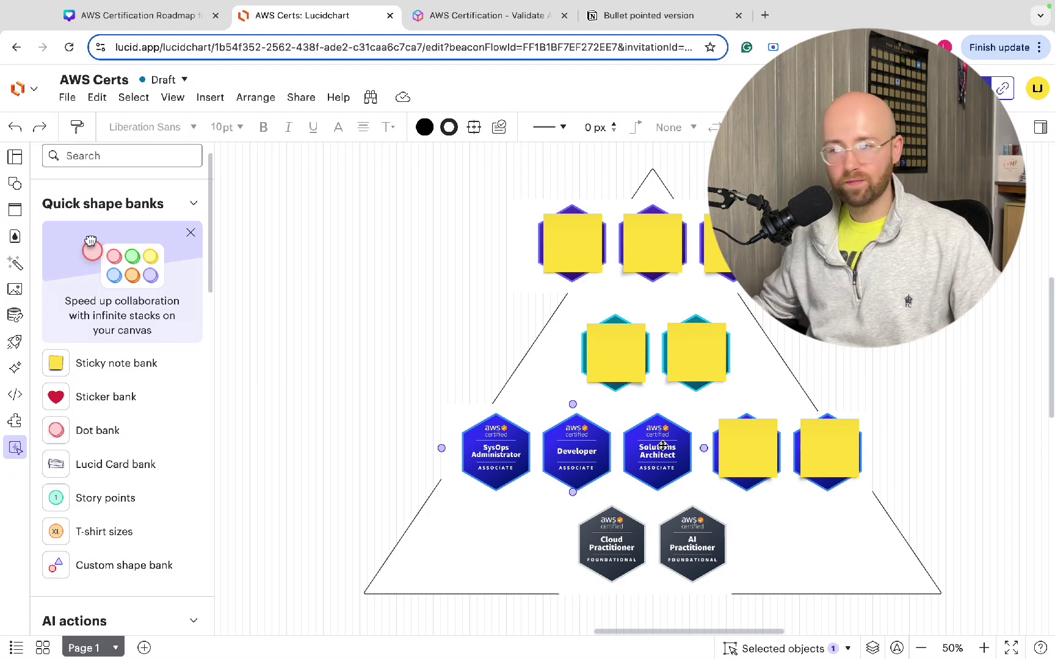
left_click(746, 447)
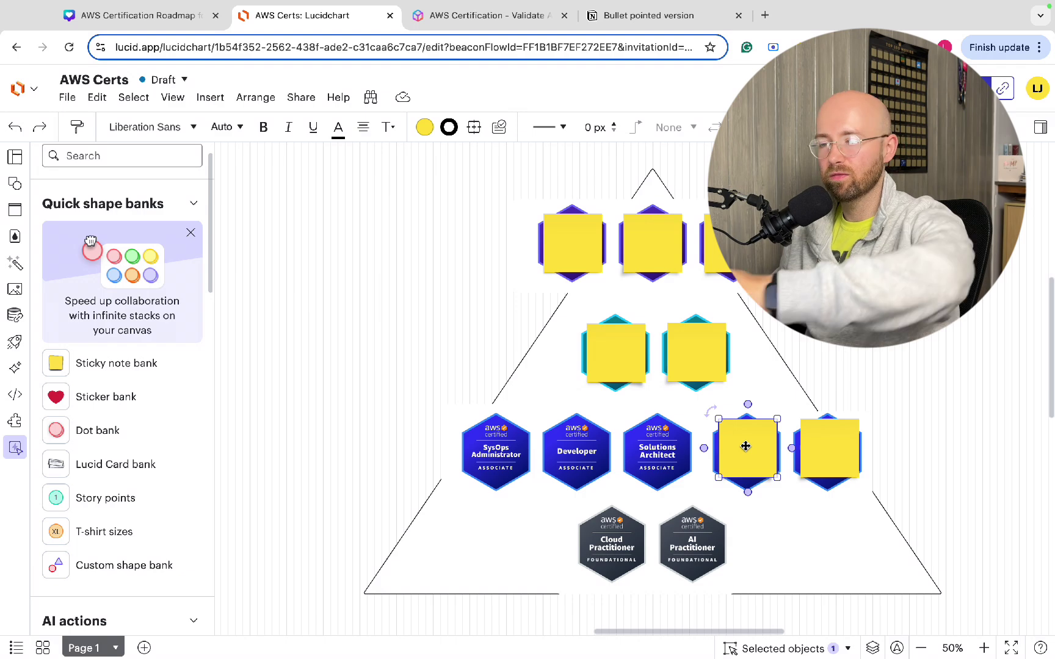
key("Delete")
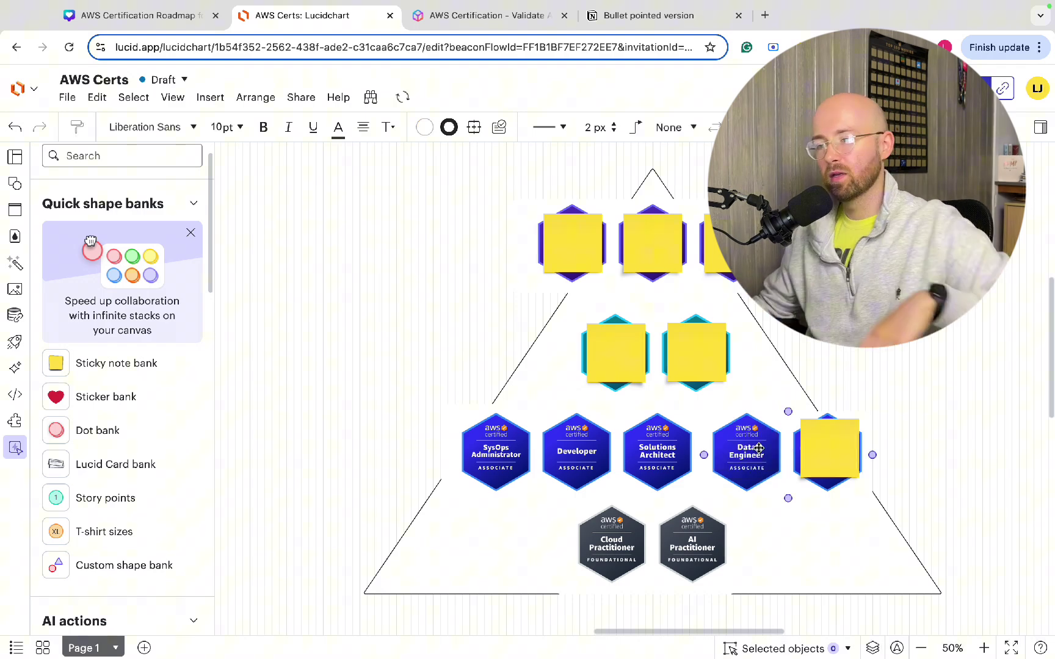
Drag the ML pipeline image toward the lower right
scroll(725, 475, "right", 2)
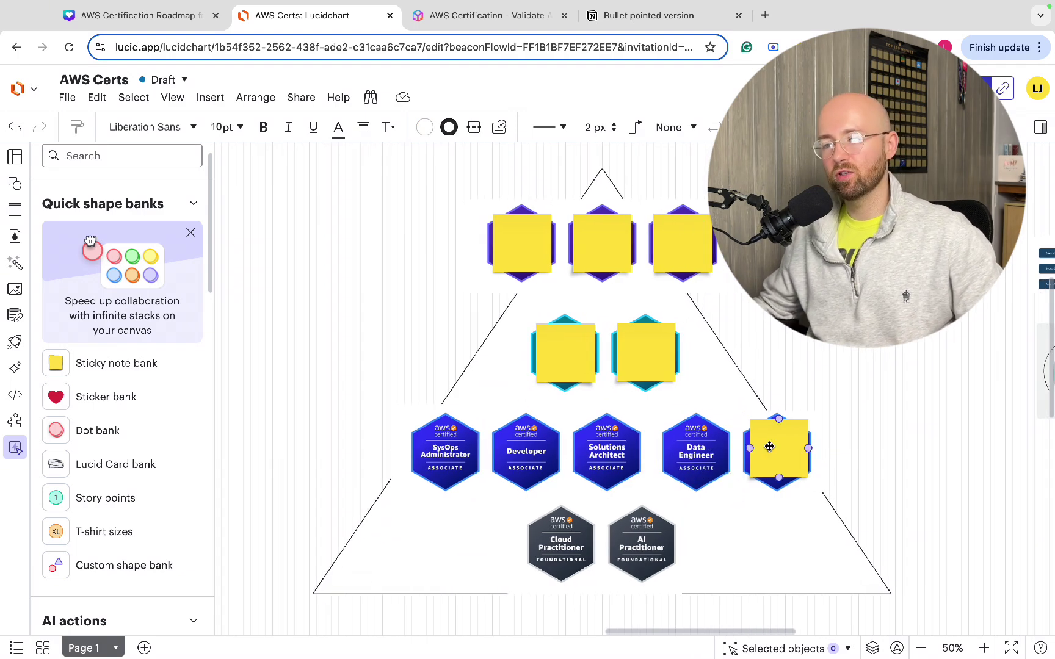
left_click(678, 531)
scroll(739, 458, "right", 8)
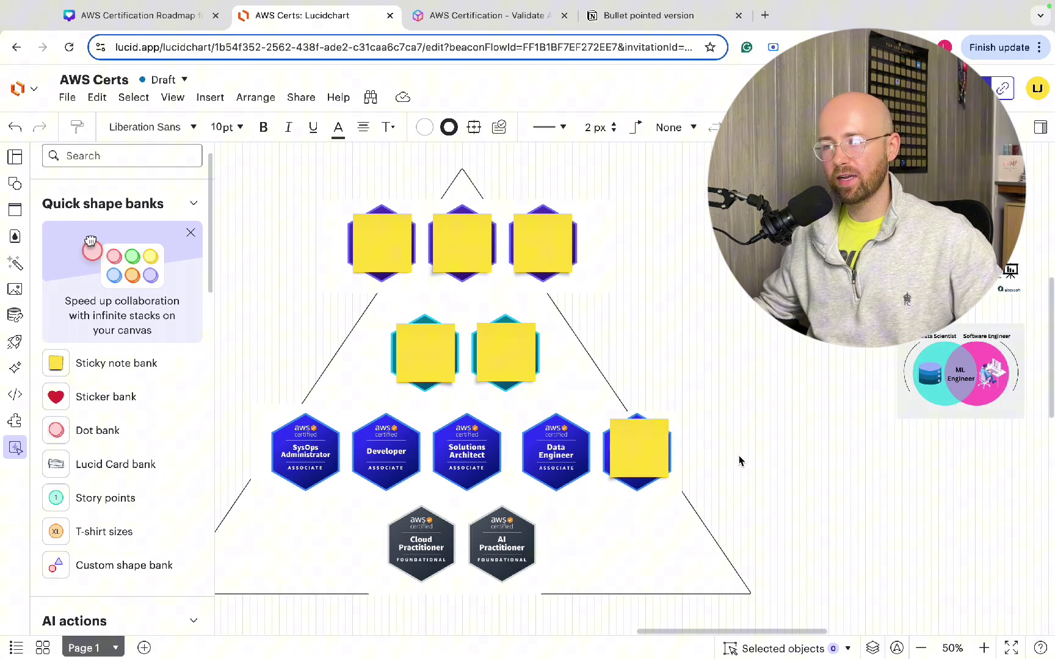
left_click_drag(698, 290, 1045, 617)
Drag the ML Engineer Venn image to the lower right
scroll(829, 492, "down", 3)
scroll(829, 492, "right", 3)
left_click_drag(461, 224, 870, 548)
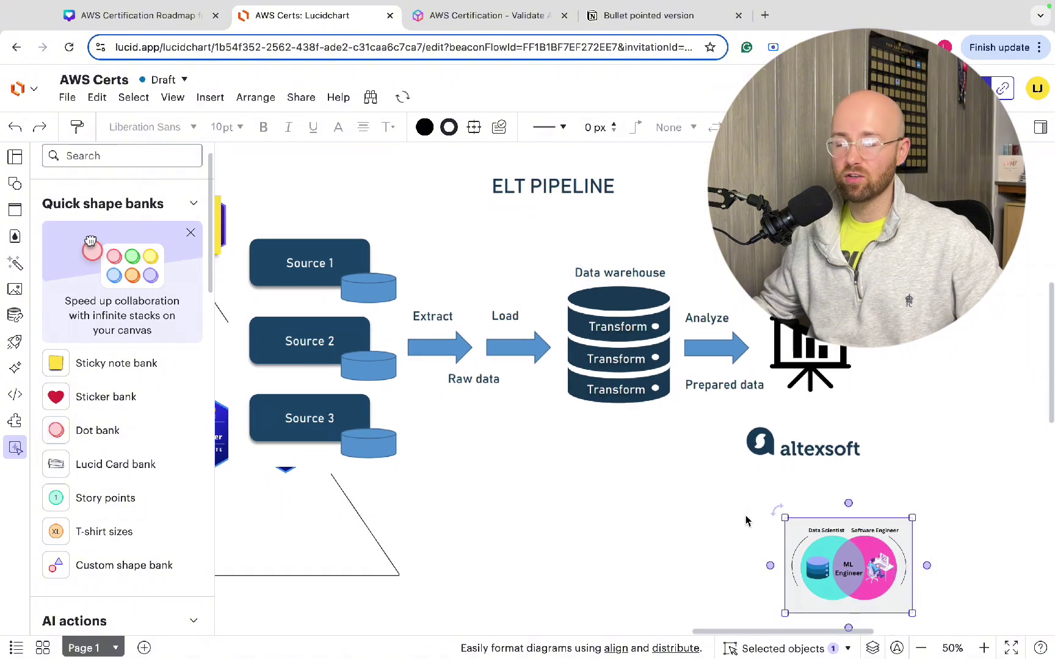
Move the ELT pipeline image further right, clear of the pyramid
scroll(748, 519, "up", 1)
scroll(749, 519, "left", 2)
left_click(592, 411)
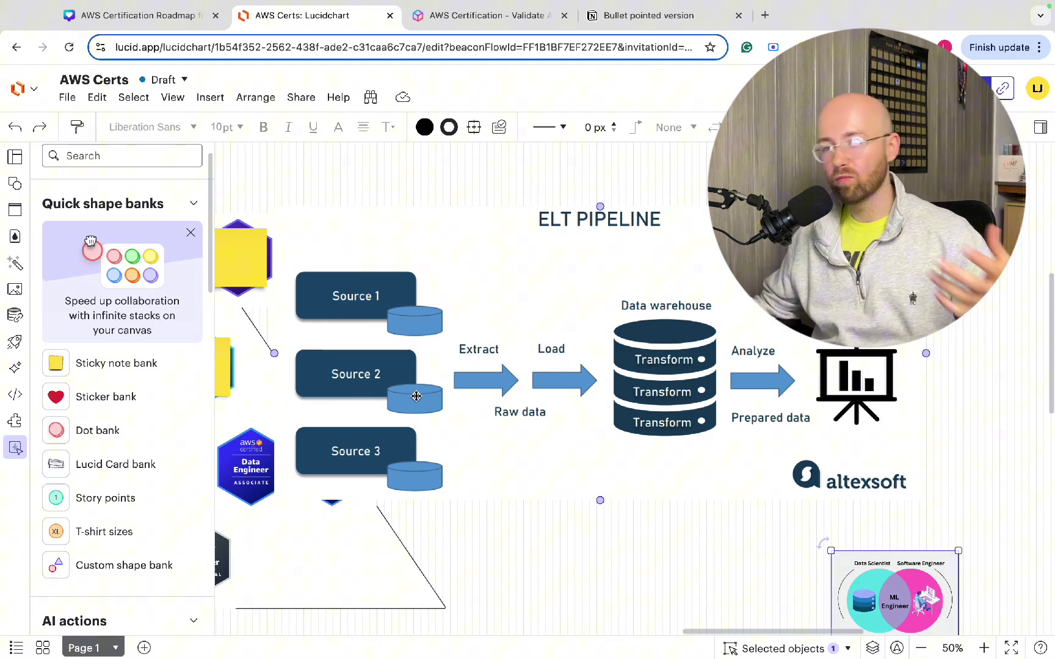
scroll(403, 427, "up", 1)
scroll(403, 427, "right", 1)
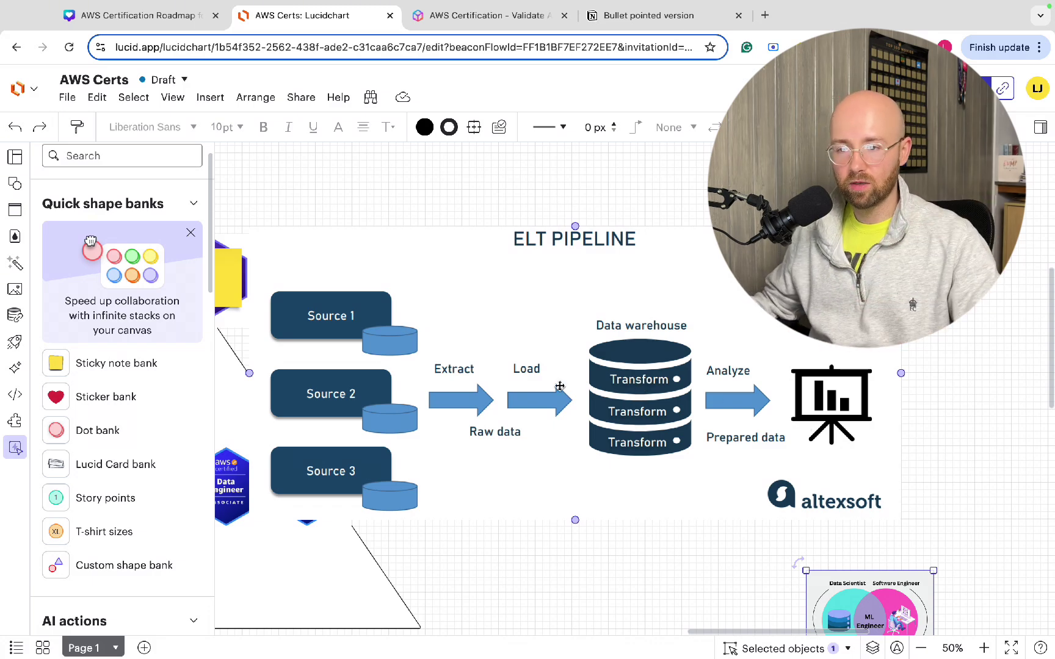
left_click_drag(480, 398, 632, 382)
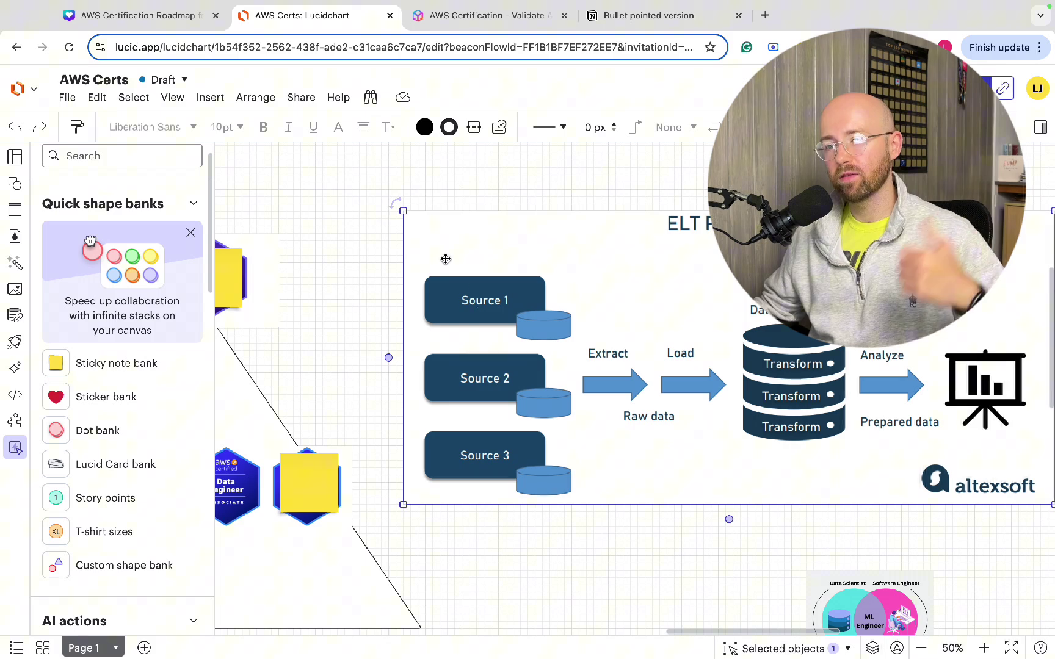
left_click_drag(445, 260, 827, 341)
scroll(506, 436, "left", 5)
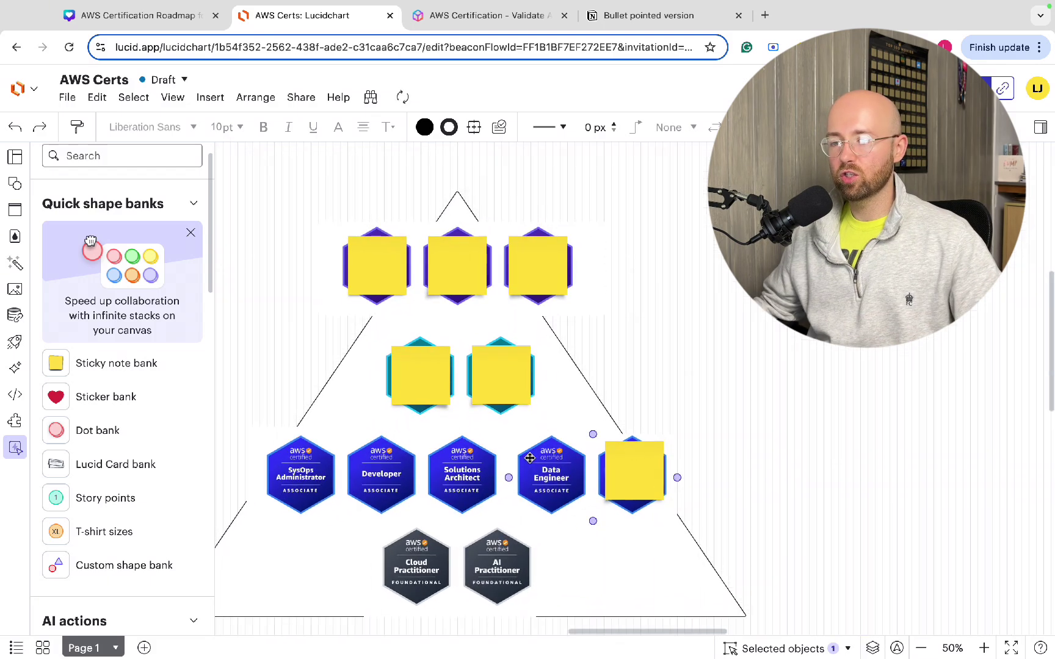
Delete the sticky note over the rightmost associate hexagon to show Machine Learning Engineer, undoing the stray image move
left_click(632, 461)
key("Delete")
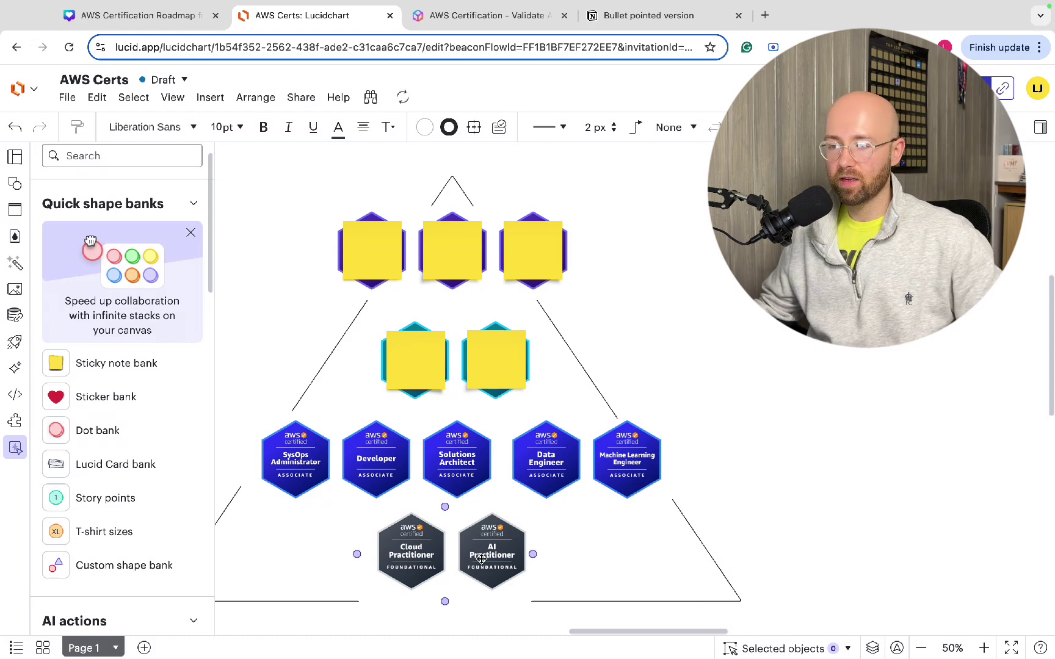
scroll(644, 459, "right", 5)
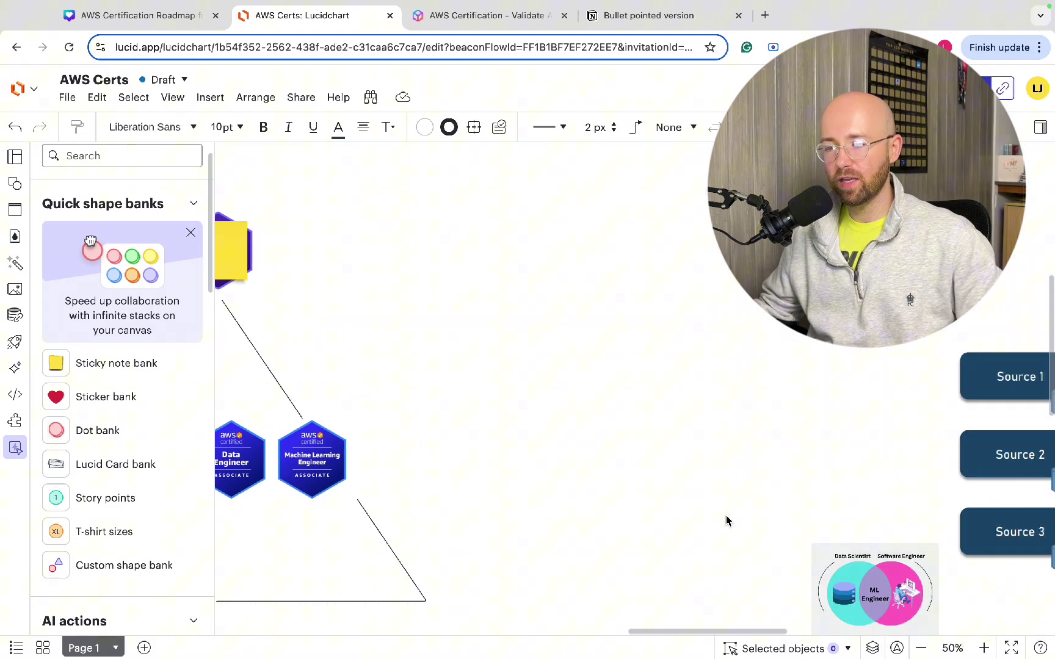
key("ctrl+z")
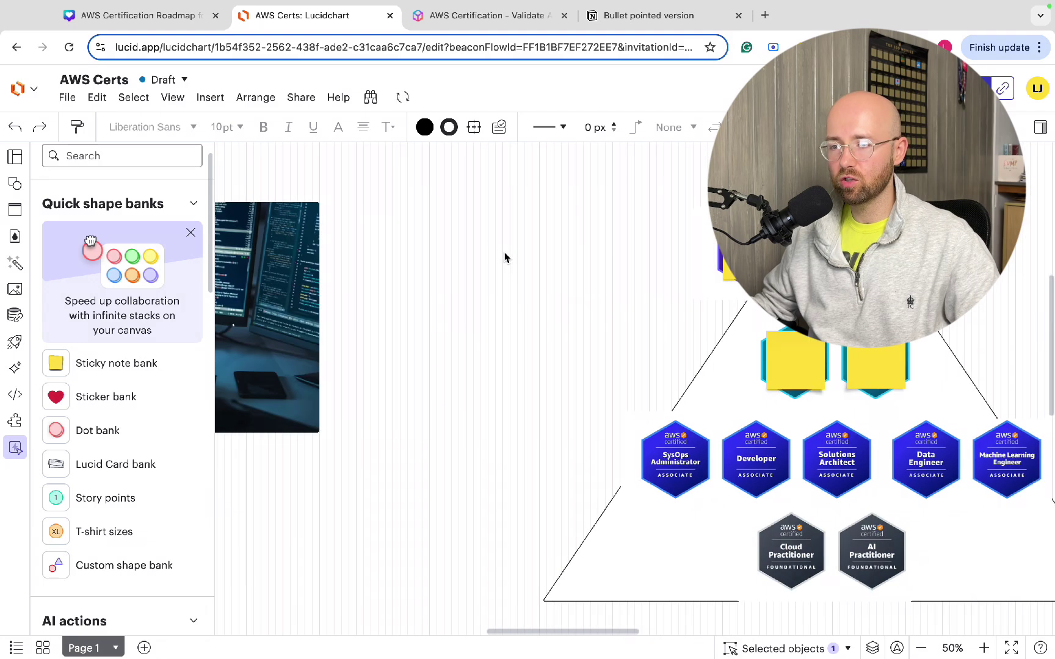
Delete both yellow sticky notes in the second row, exposing Solutions Architect and DevOps Engineer Professional
scroll(505, 257, "right", 10)
scroll(482, 385, "down", 2)
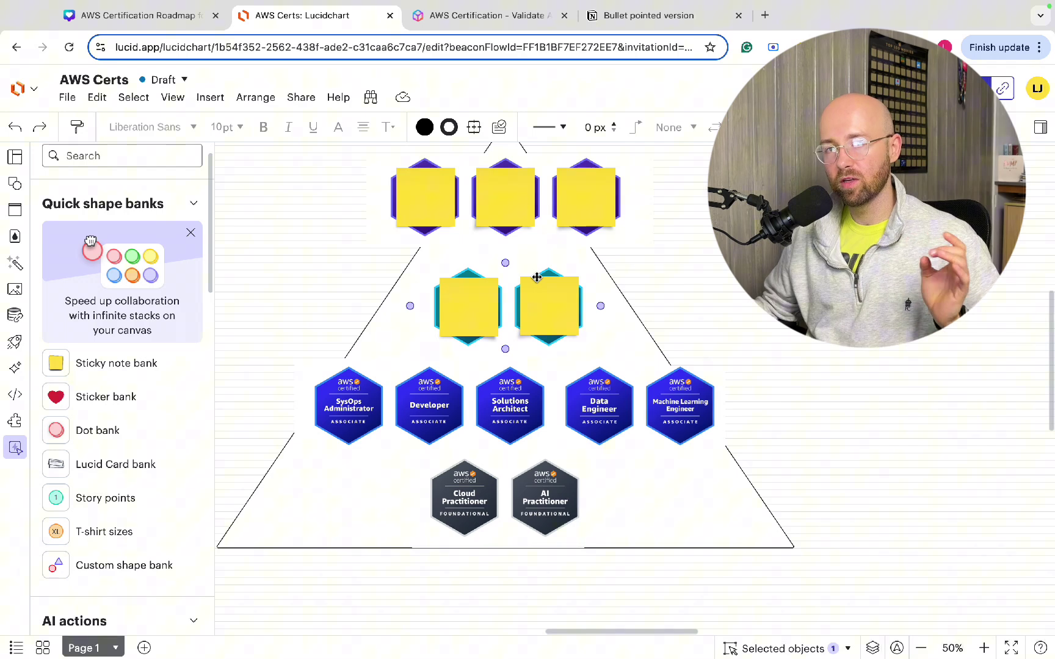
left_click(472, 302)
key("Delete")
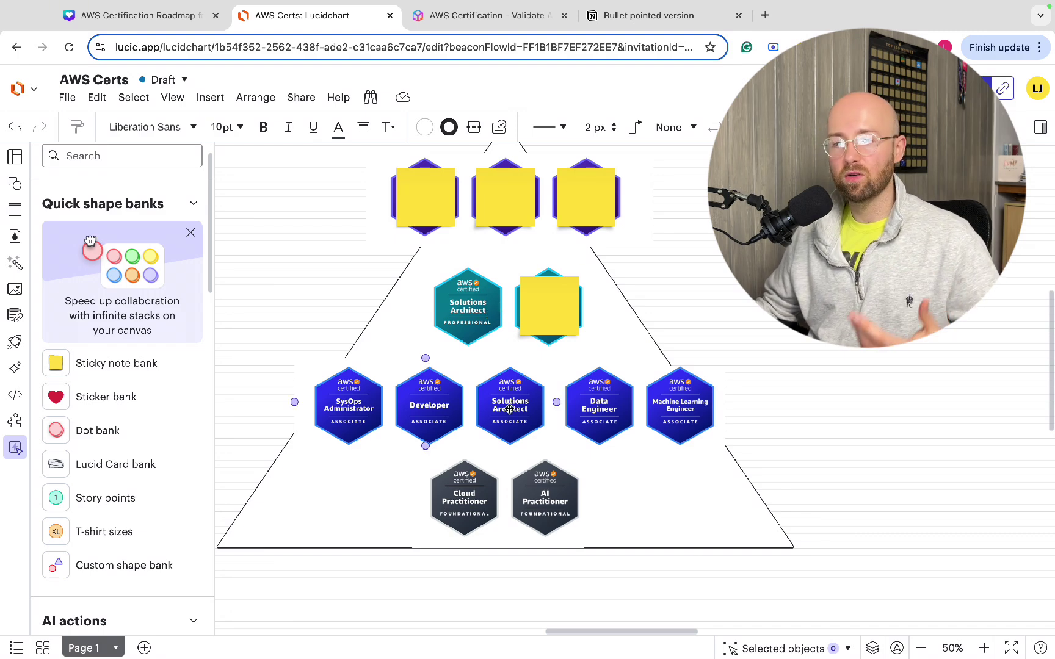
left_click(536, 324)
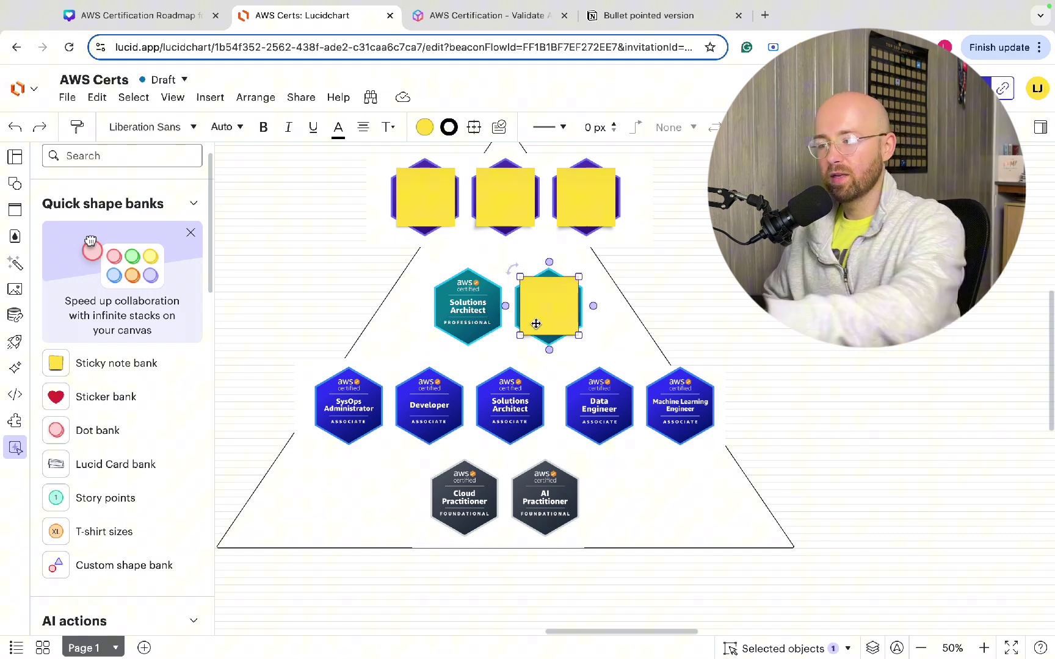
key("Delete")
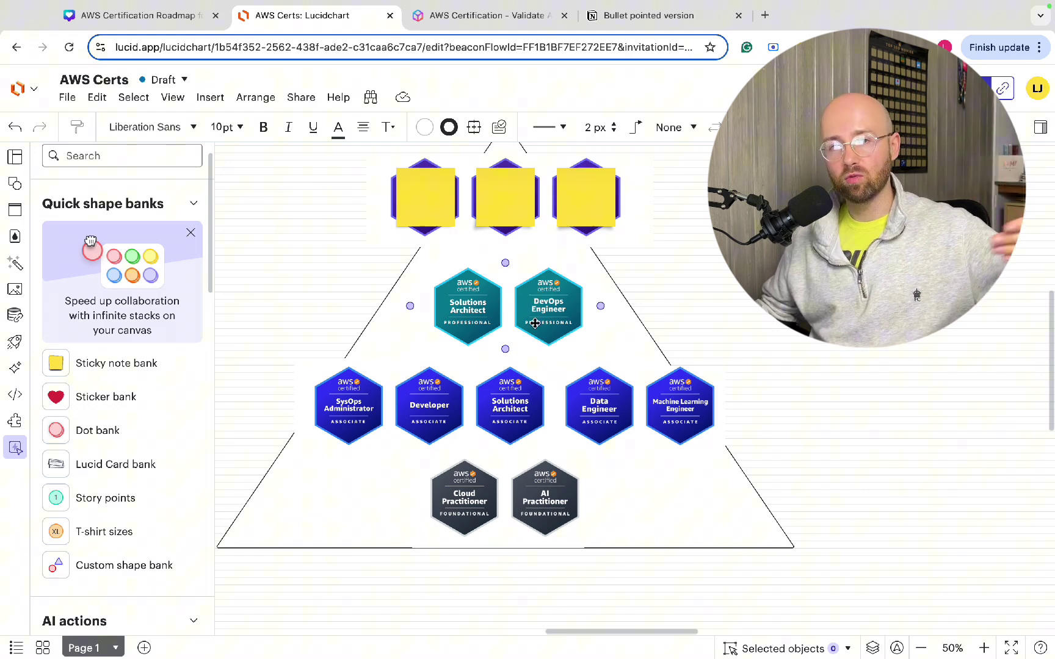
Delete the left top-row sticky note to reveal the Advanced Networking Specialty badge
scroll(621, 290, "up", 2)
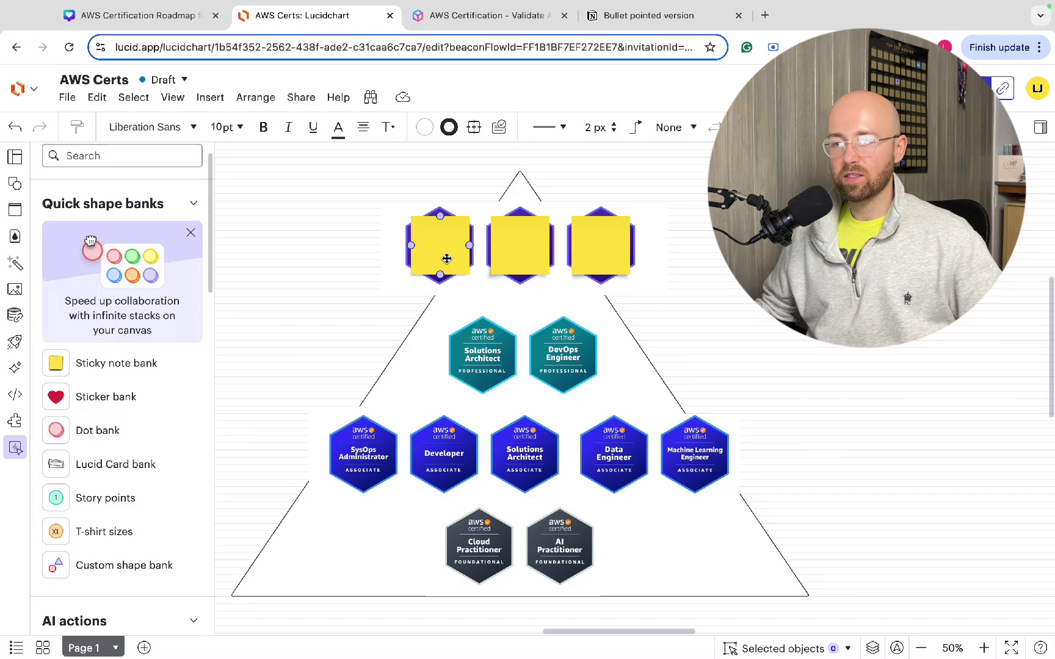
left_click(520, 247)
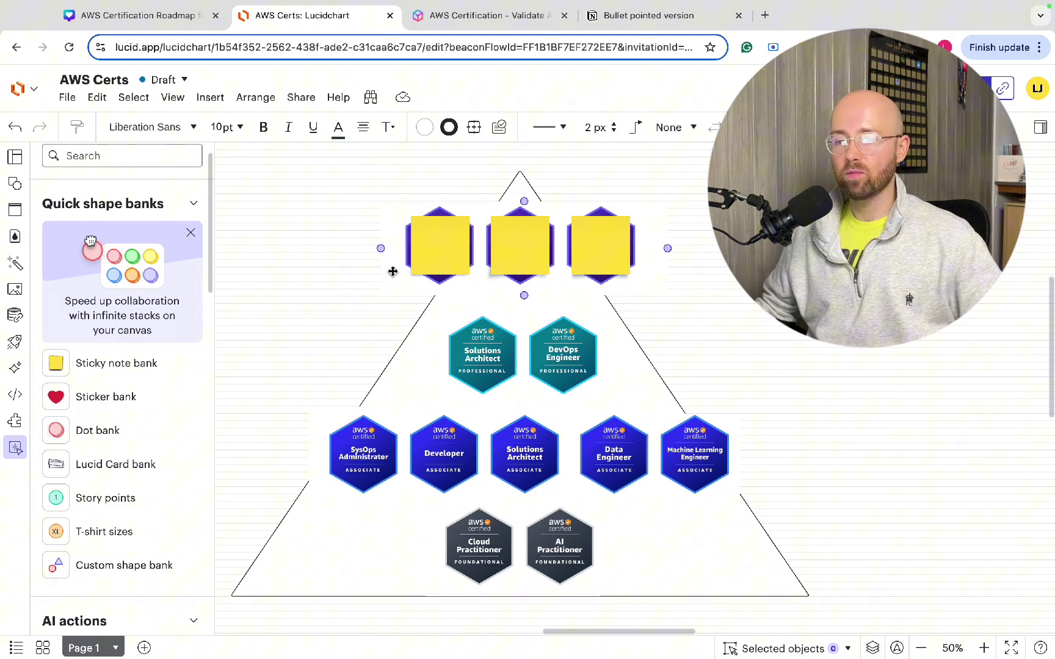
left_click(529, 322)
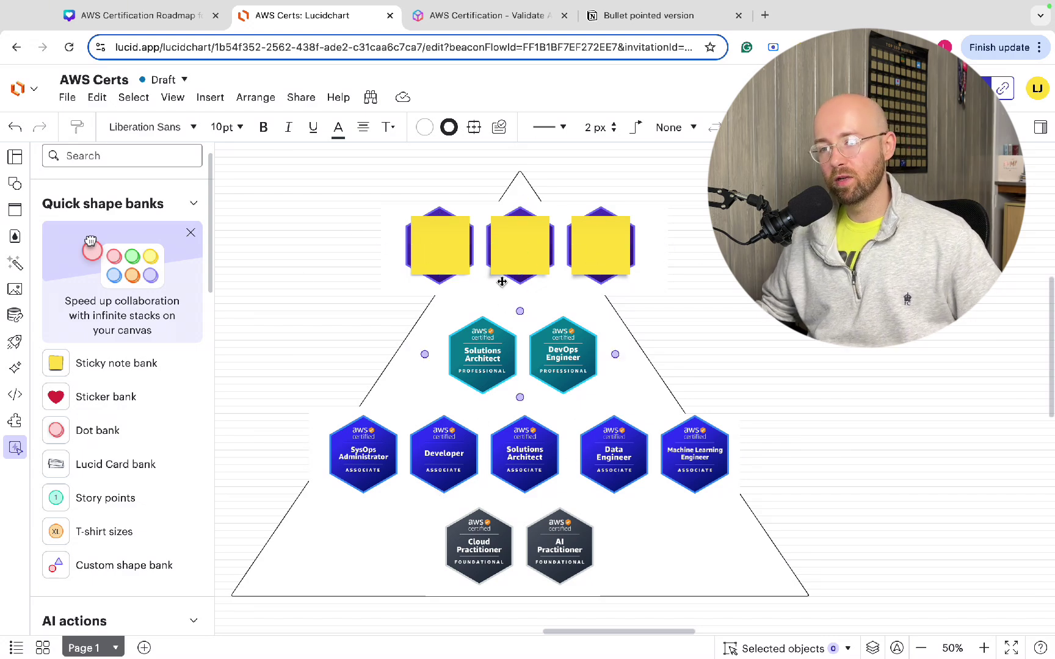
left_click(498, 252)
left_click(449, 253)
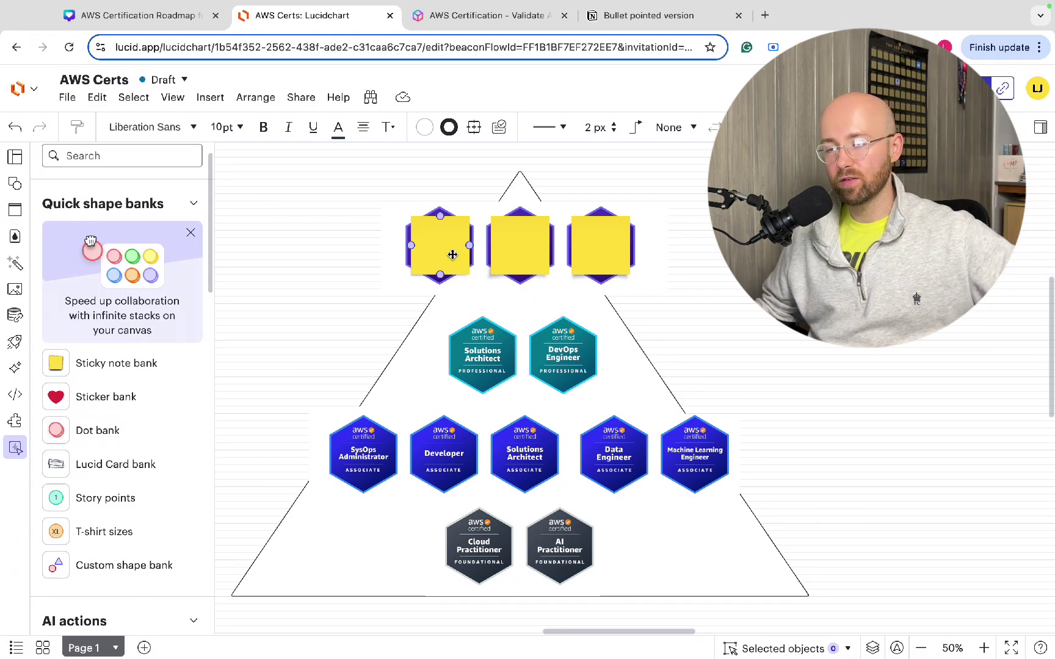
key("Delete")
left_click(459, 307)
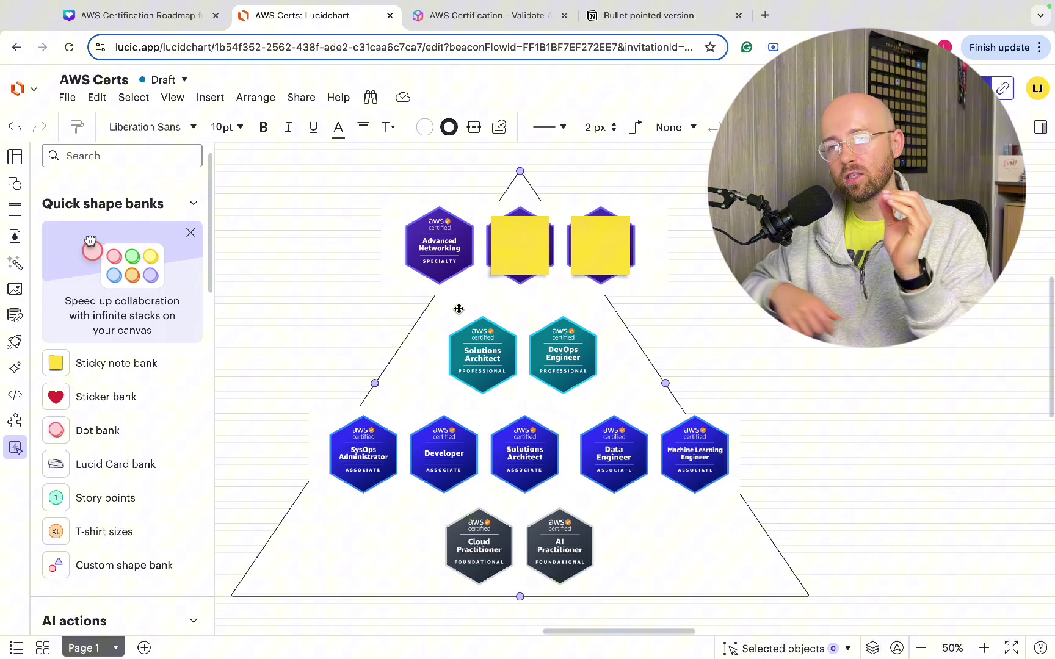
Clear the remaining top-row stickies to reveal the Machine Learning and Security Specialty badges
key("ctrl+z")
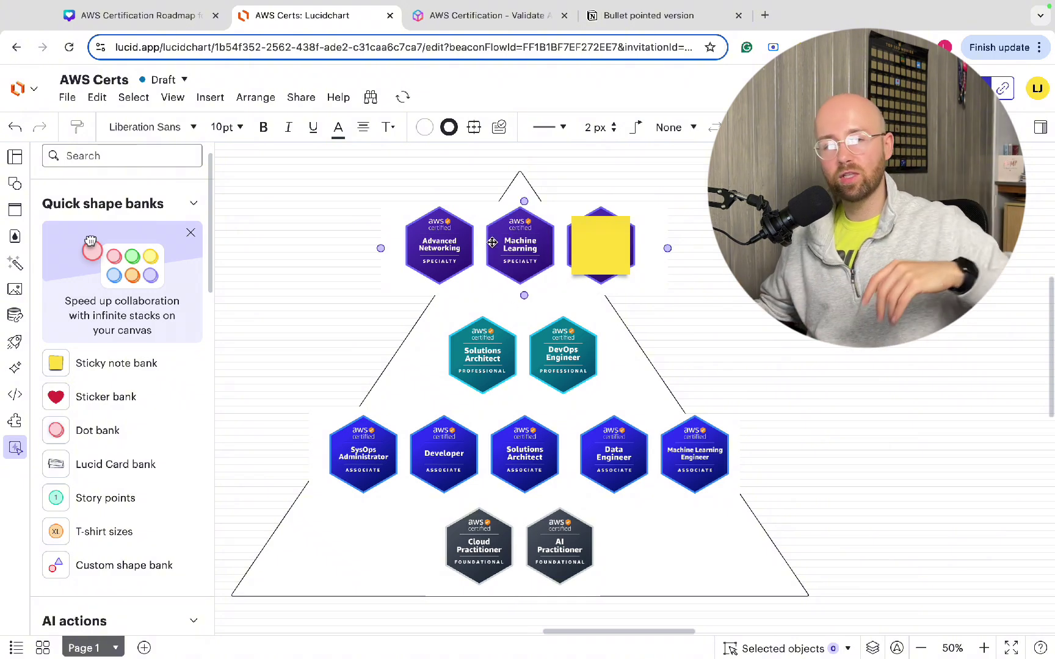
left_click(553, 319)
left_click(724, 441)
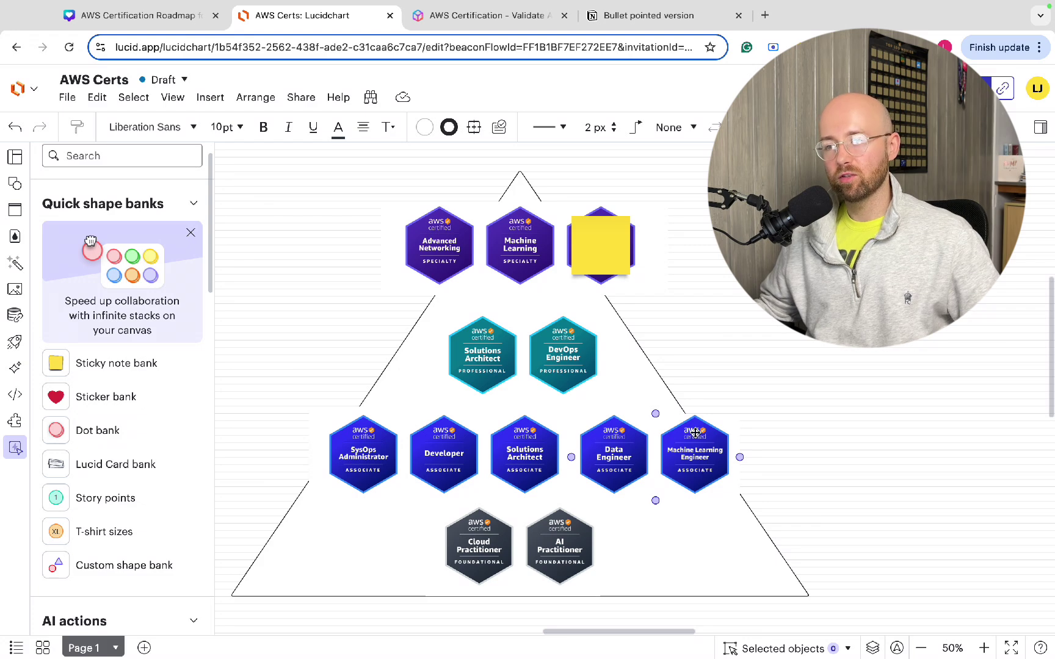
left_click(594, 279)
left_click(594, 254)
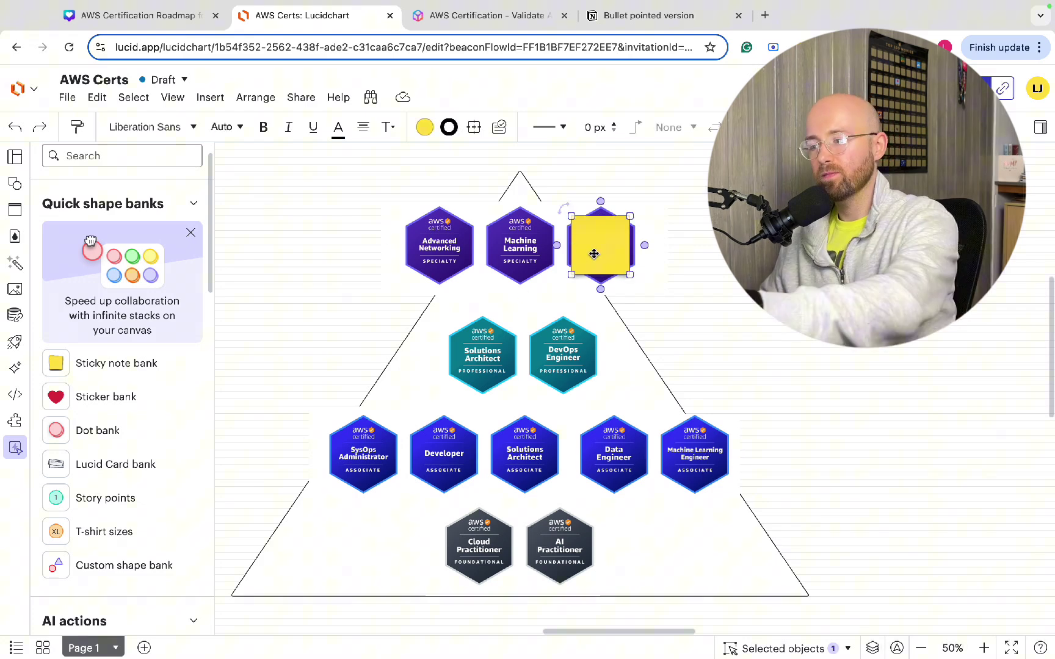
key("Delete")
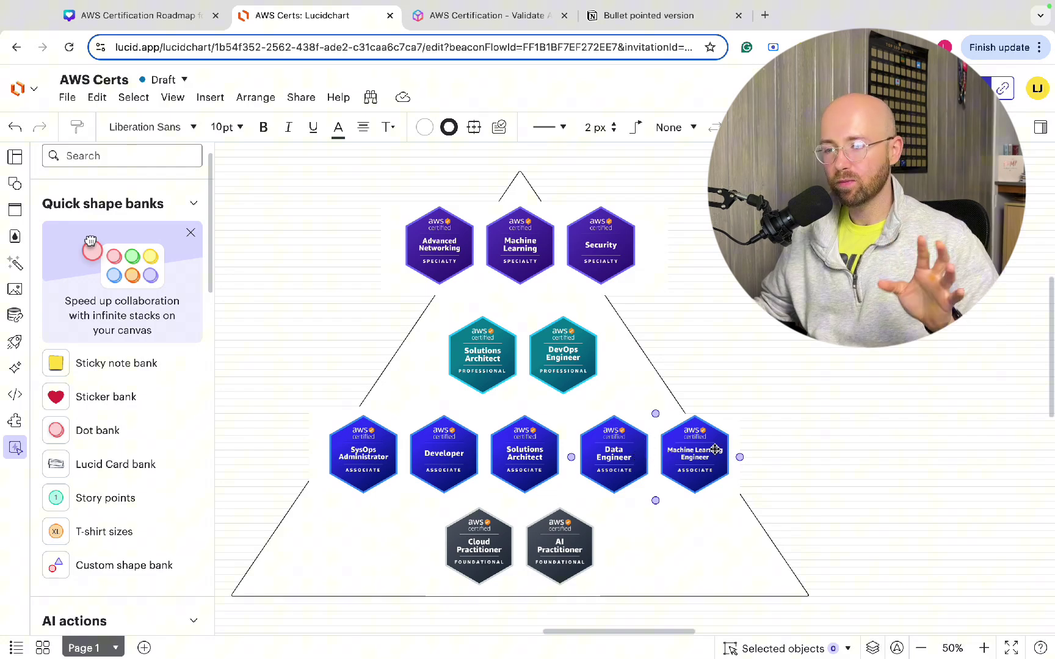
Bring the early-adopter badges below the pyramid into view and move the AI Practitioner group up and right
scroll(831, 463, "down", 4)
scroll(817, 462, "up", 2)
left_click(556, 410)
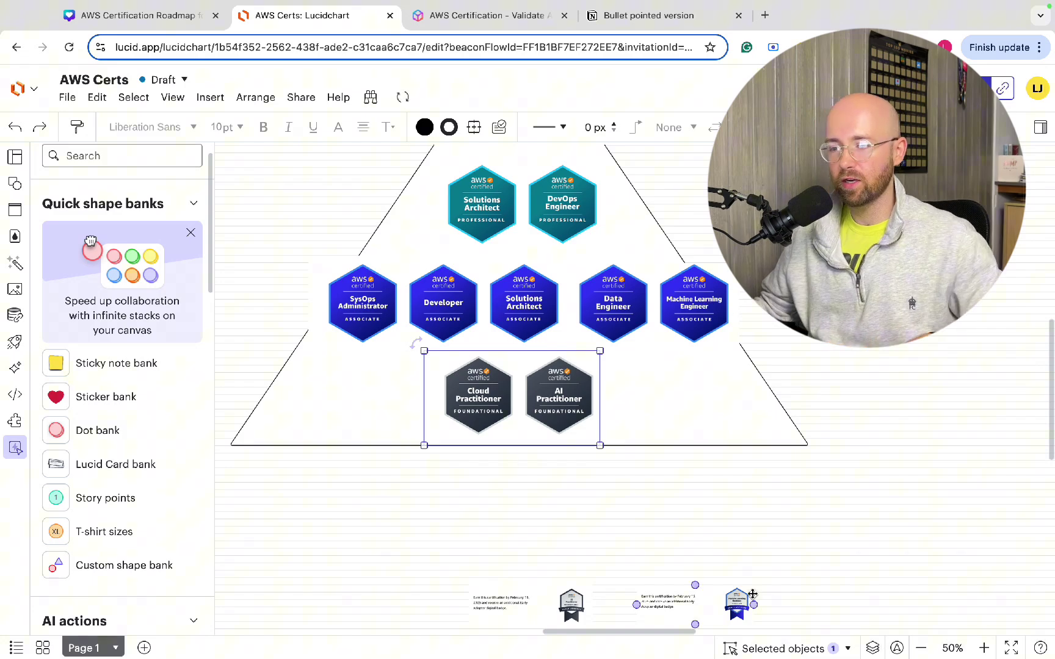
scroll(659, 543, "down", 1)
scroll(624, 537, "up", 5, "ctrl")
scroll(625, 537, "down", 2, "ctrl")
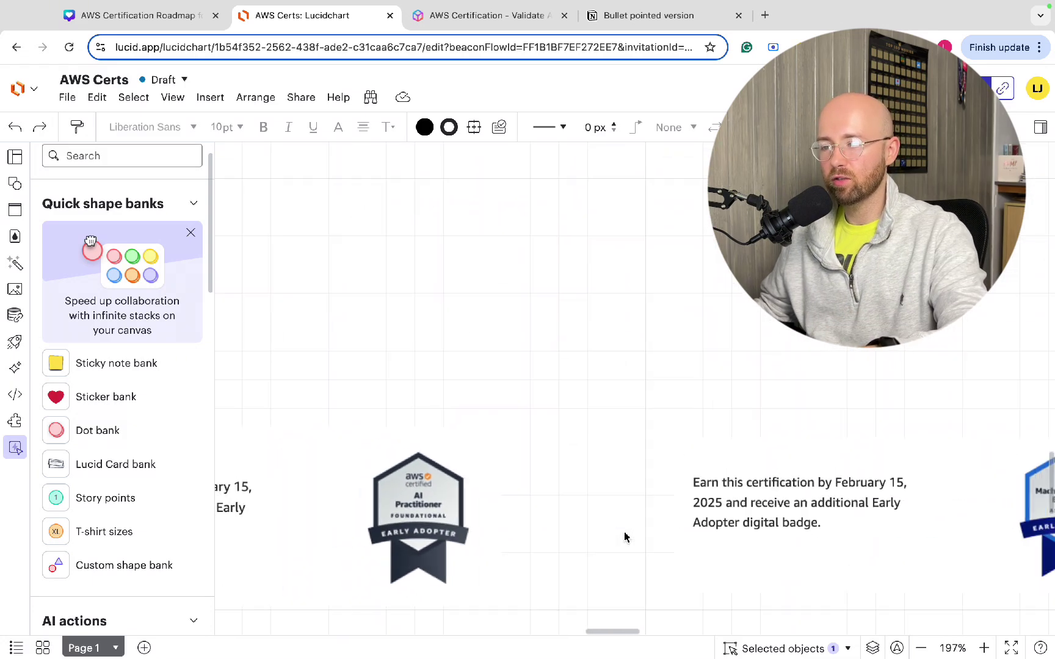
scroll(625, 537, "left", 2)
scroll(626, 537, "up", 2, "ctrl")
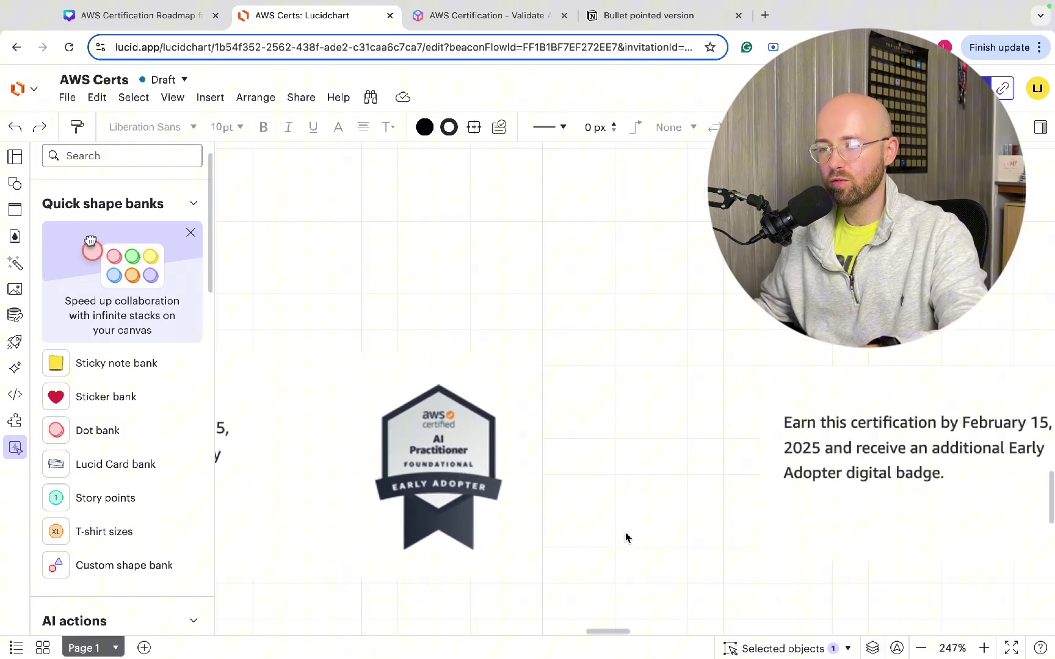
left_click_drag(462, 462, 713, 327)
Place the Machine Learning Engineer early-adopter box aligned directly under the AI Practitioner one
left_click_drag(789, 448, 235, 487)
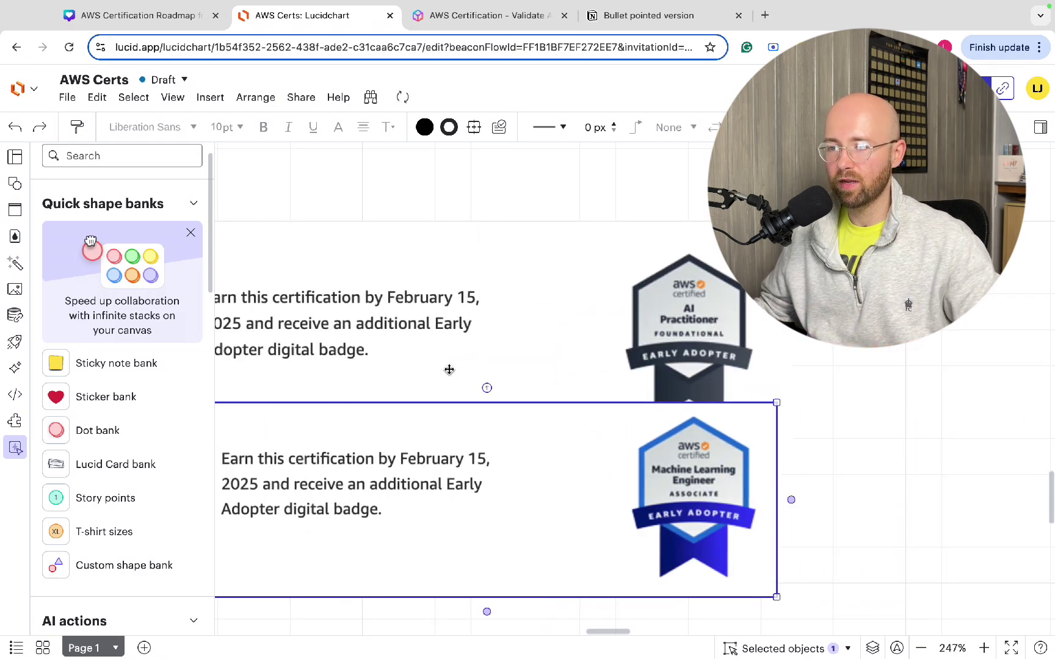
left_click_drag(485, 388, 556, 325)
left_click_drag(577, 463, 662, 455)
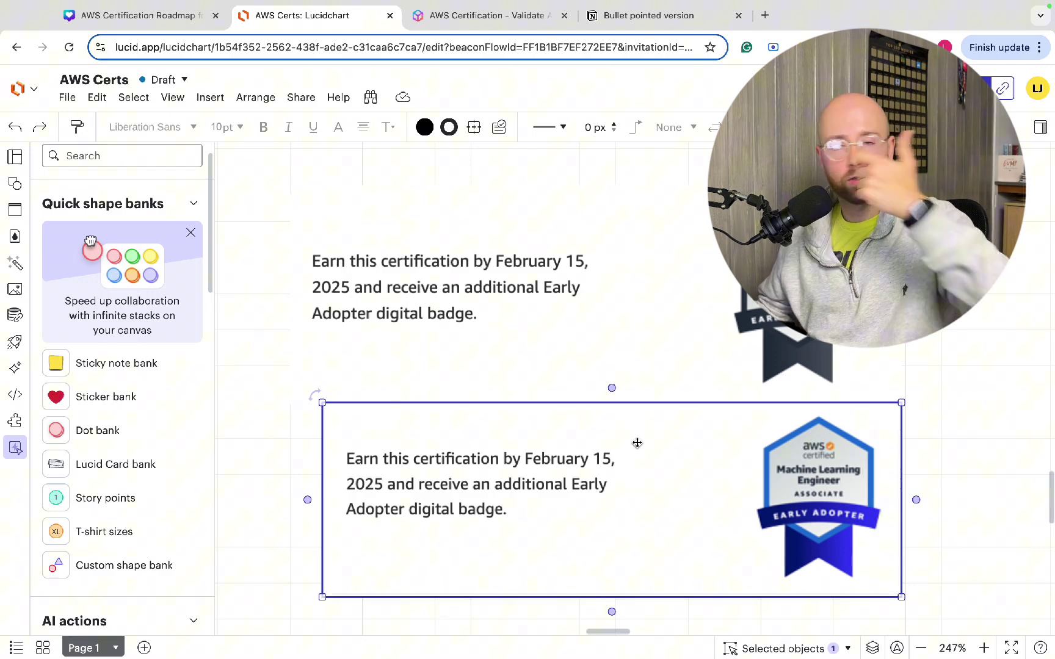
left_click_drag(773, 457, 749, 448)
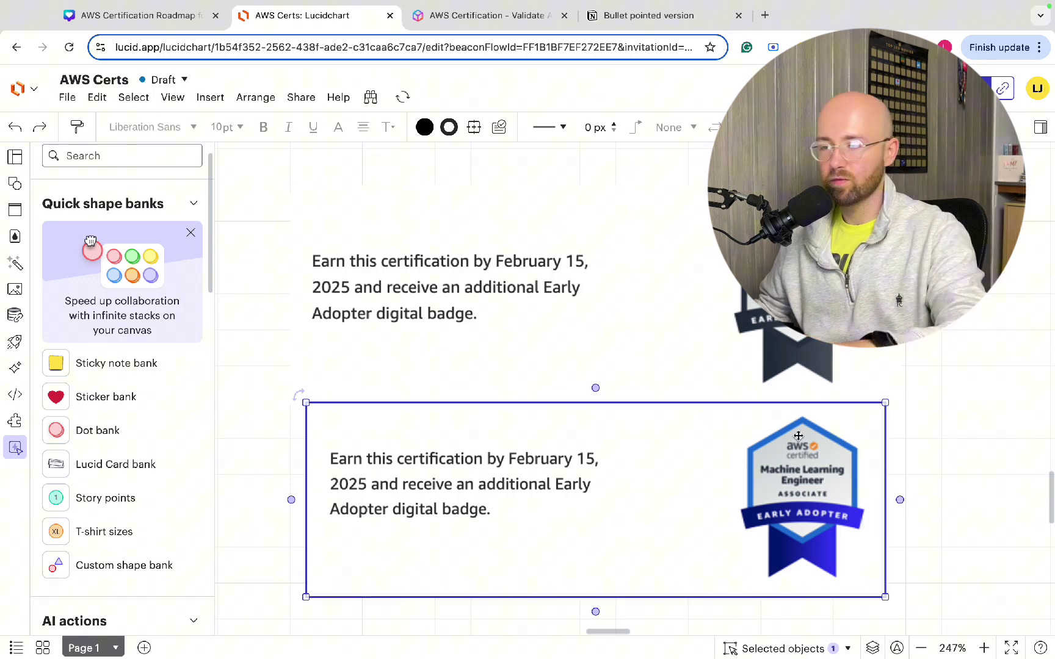
scroll(795, 441, "up", 3)
scroll(795, 441, "down", 8)
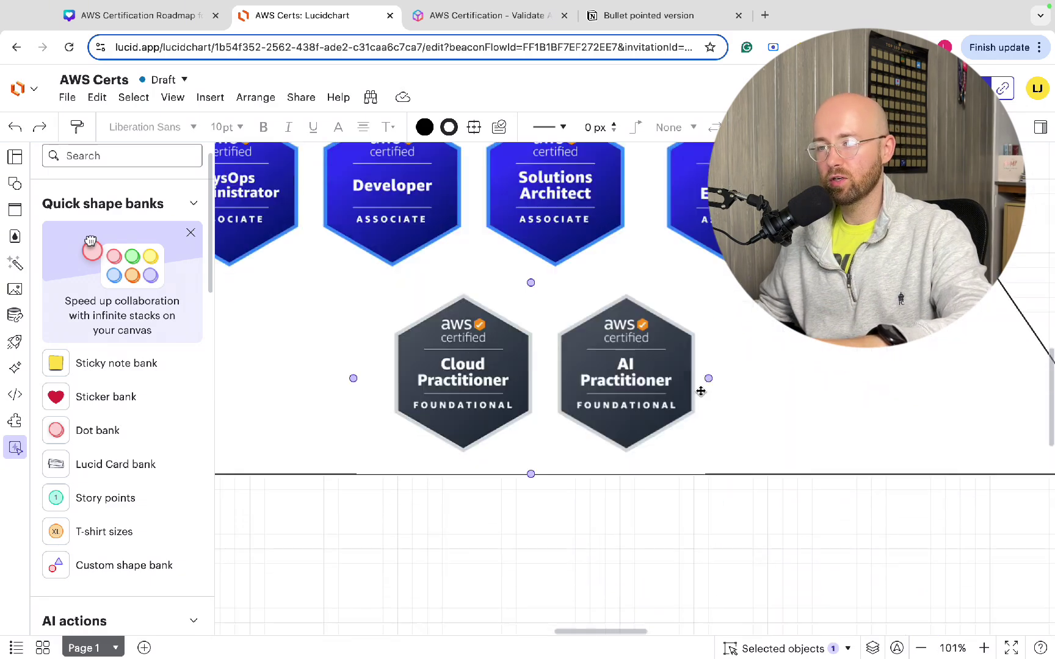
scroll(701, 391, "down", 5)
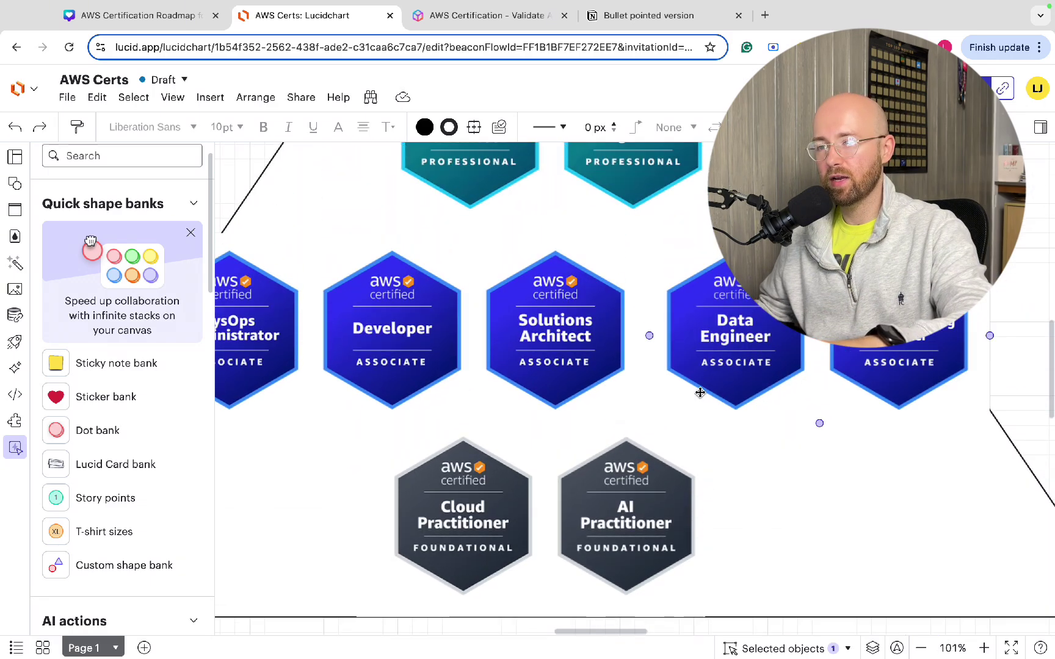
left_click(704, 387)
scroll(704, 387, "down", 1)
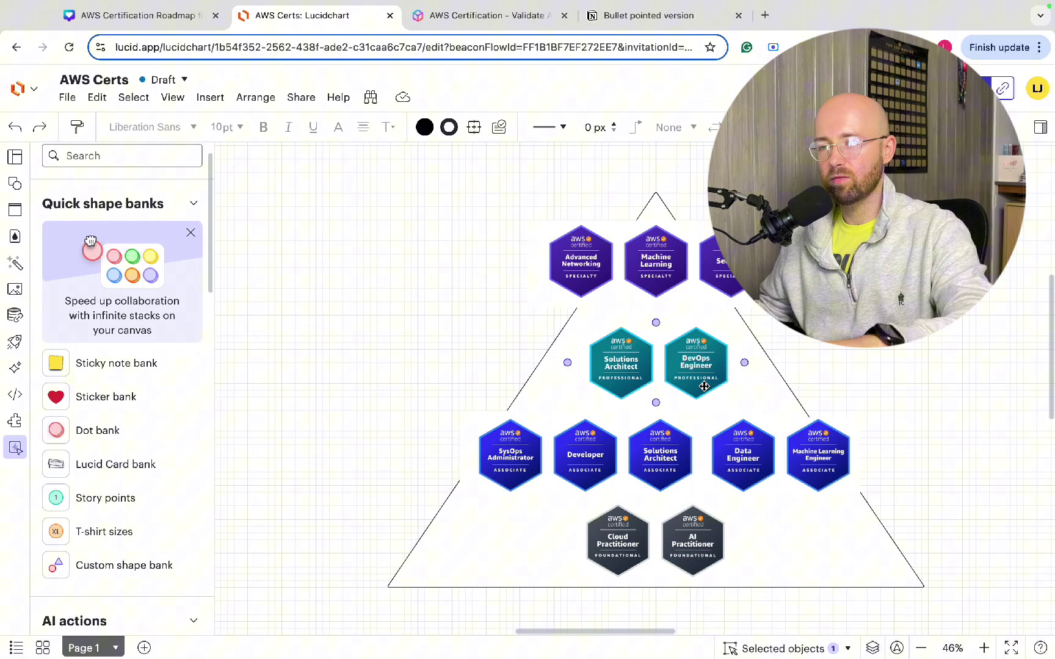